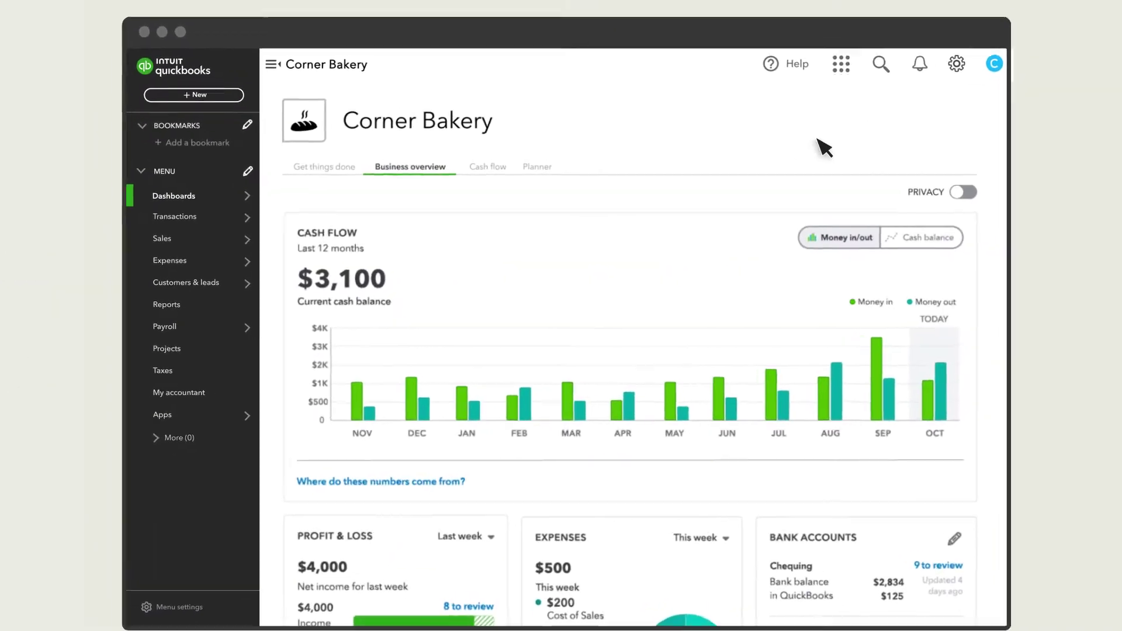
From the Corner Bakery dashboard, bring up the Payroll menu in the left navigation
{"action": "mouse_move", "coordinate": [181, 327]}
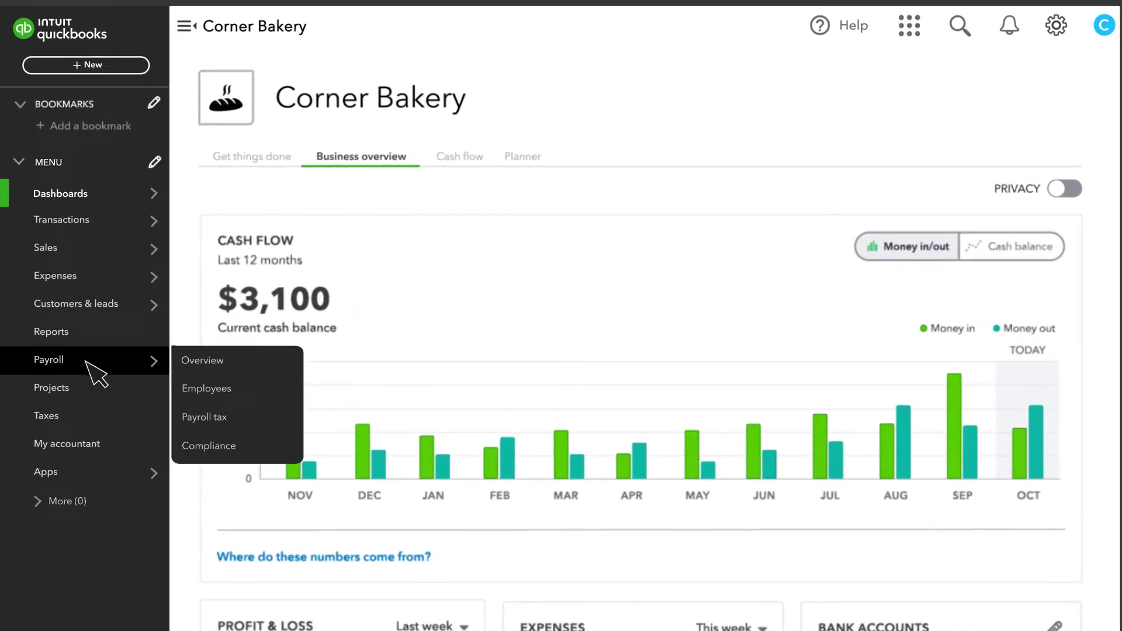
On Payroll Overview, answer that employees were paid in 2023, keeping the next payday and work location
{"action": "left_click", "coordinate": [217, 363]}
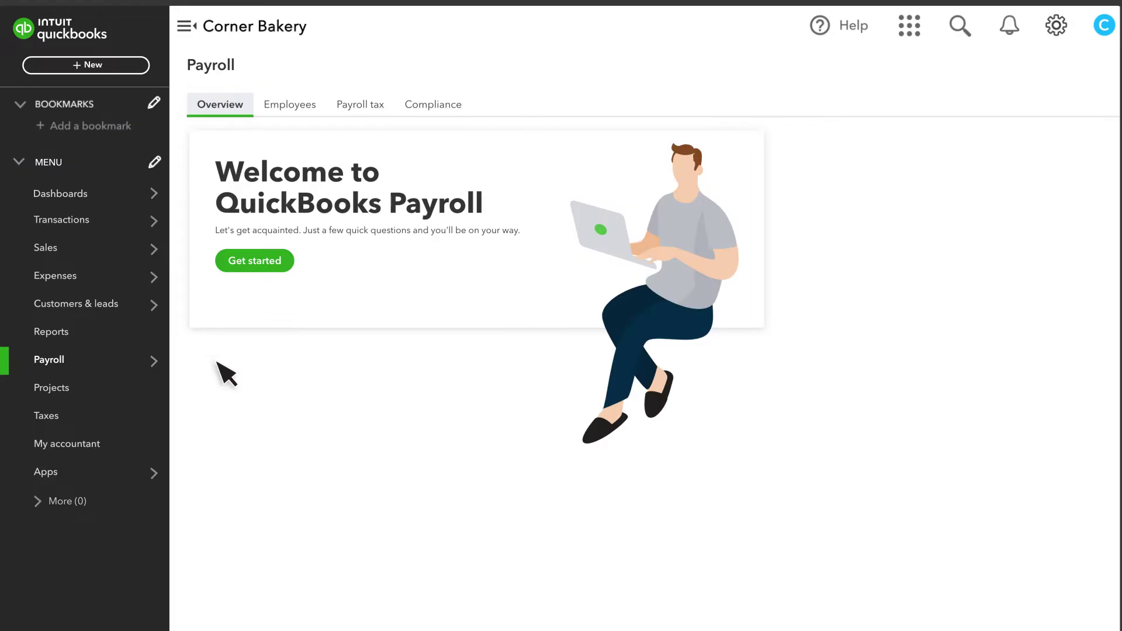
{"action": "left_click", "coordinate": [252, 261]}
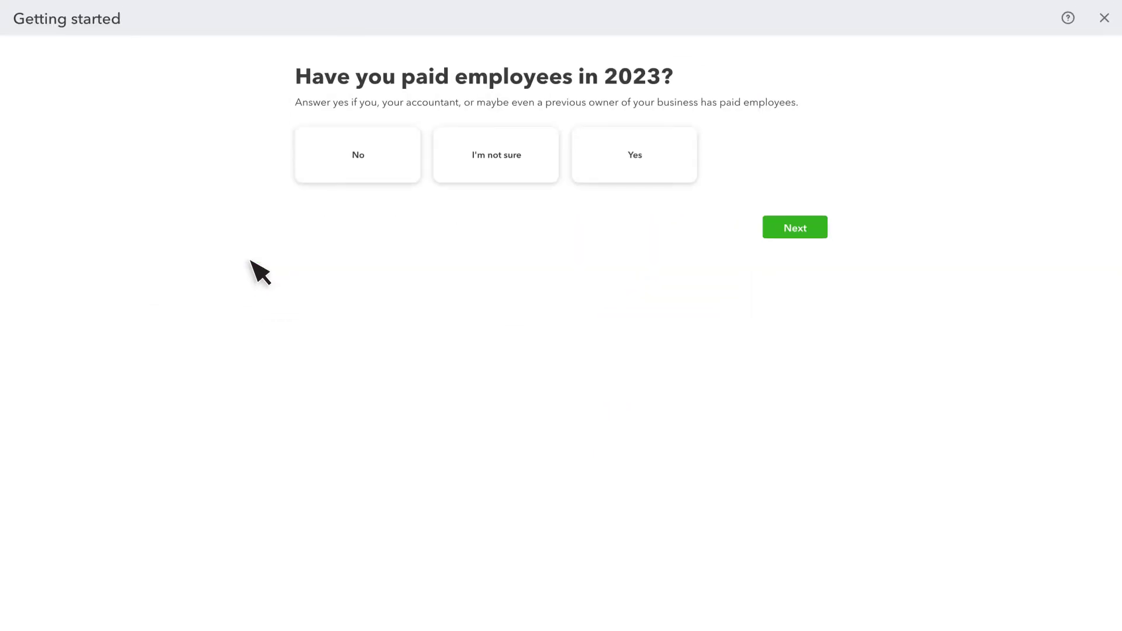
{"action": "left_click", "coordinate": [641, 163]}
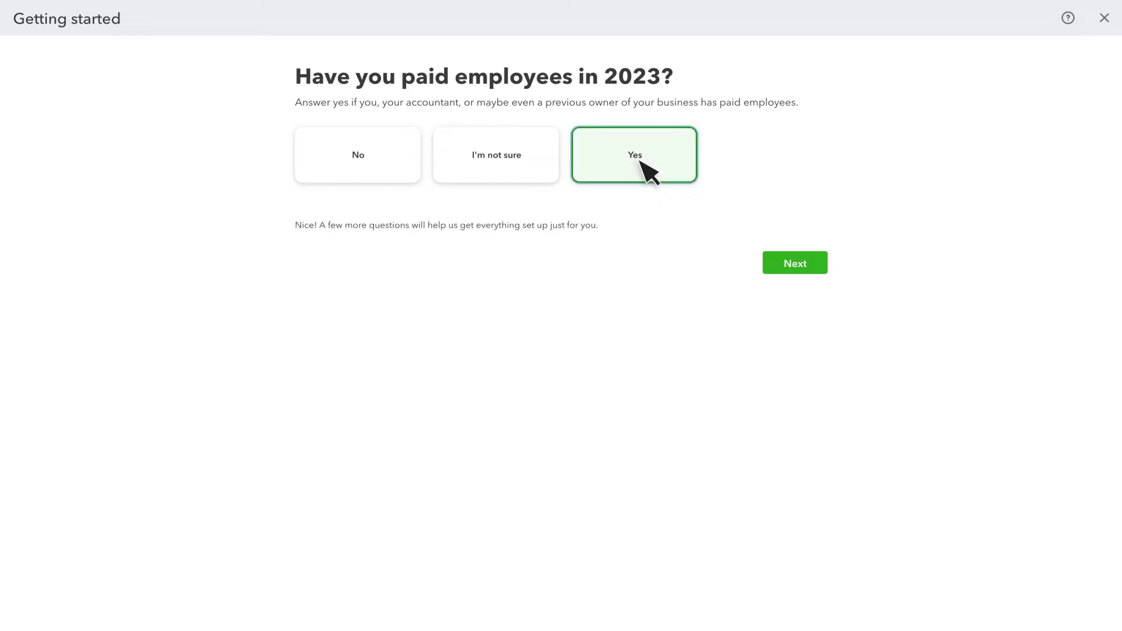
{"action": "left_click", "coordinate": [792, 264]}
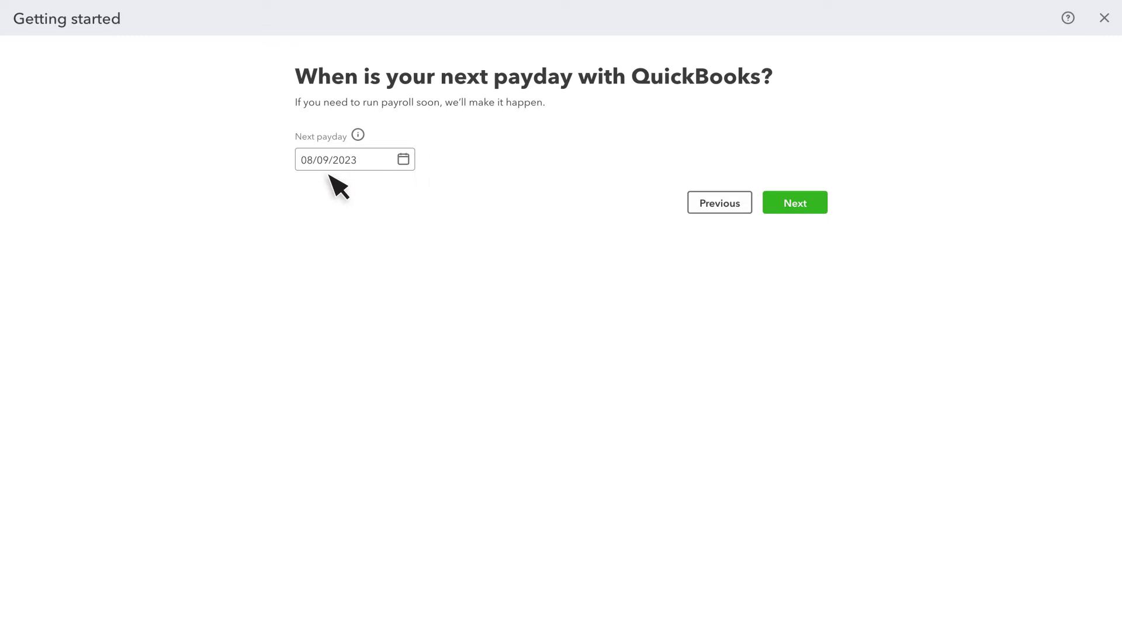
{"action": "left_click", "coordinate": [795, 208]}
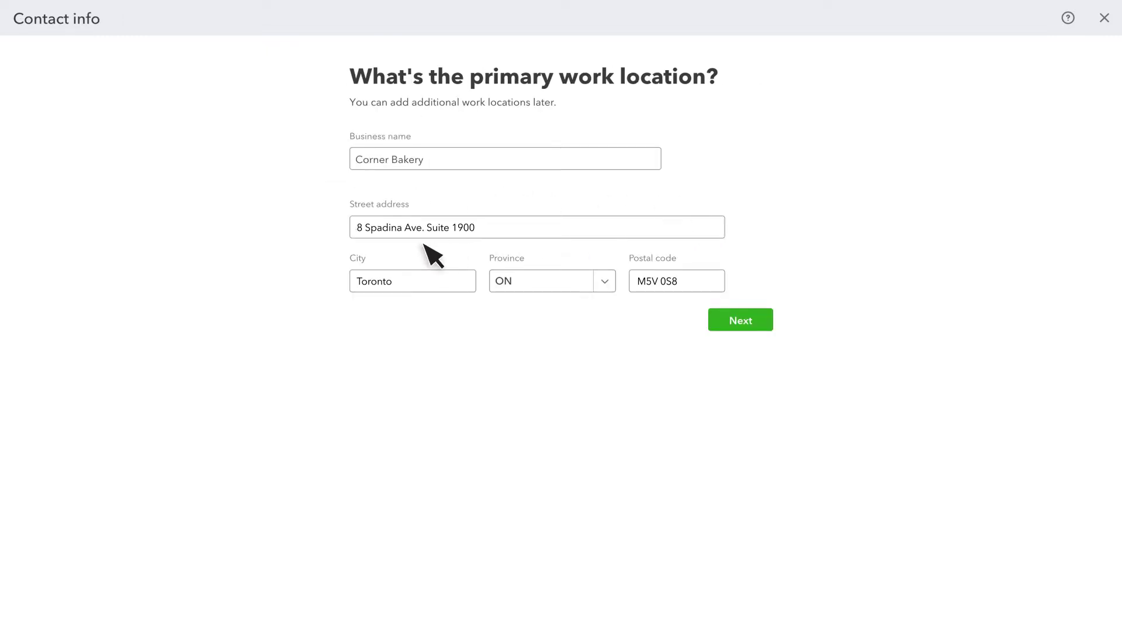
{"action": "left_click", "coordinate": [738, 321]}
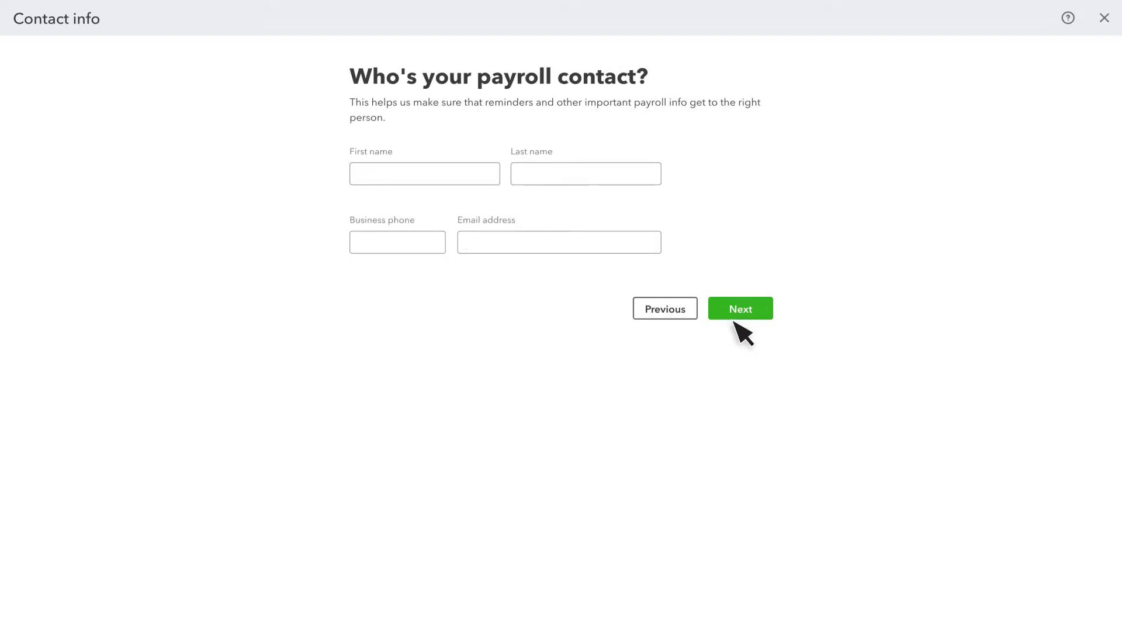
Enter the payroll contact's first name, last name, business phone and e-mail, then save
{"action": "left_click", "coordinate": [430, 175]}
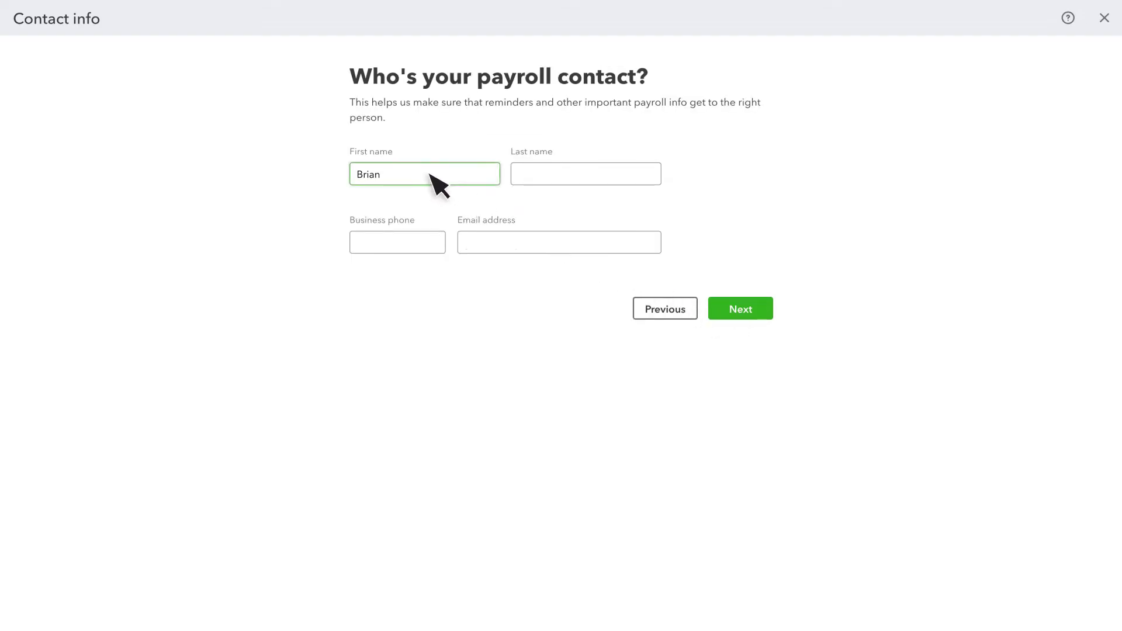
{"action": "left_click", "coordinate": [534, 174]}
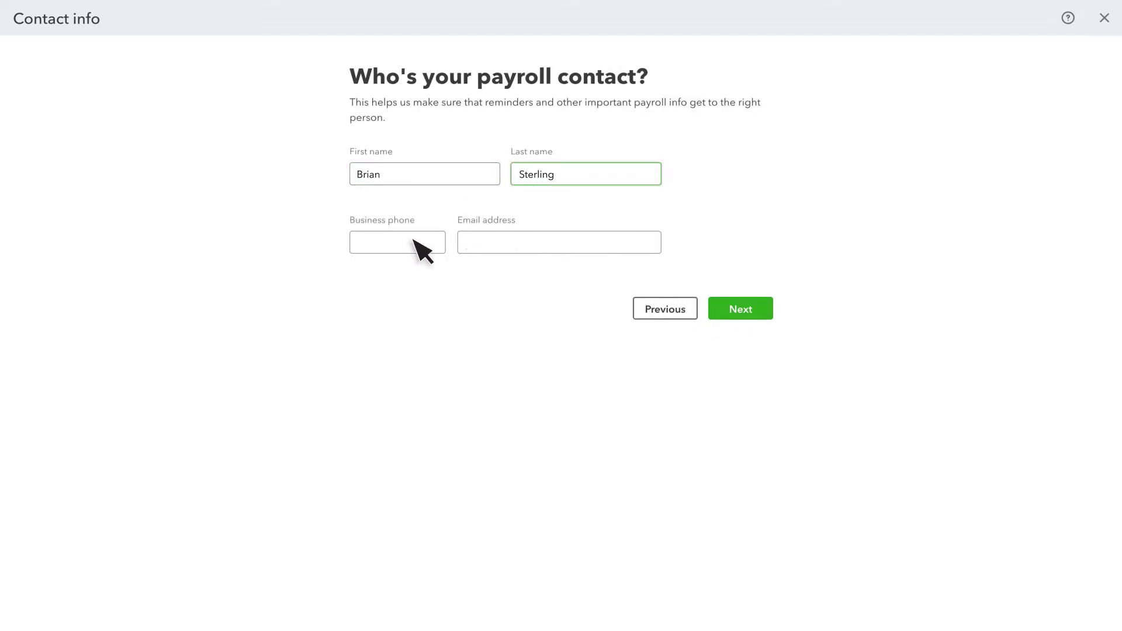
{"action": "left_click", "coordinate": [409, 248]}
{"action": "left_click", "coordinate": [477, 251]}
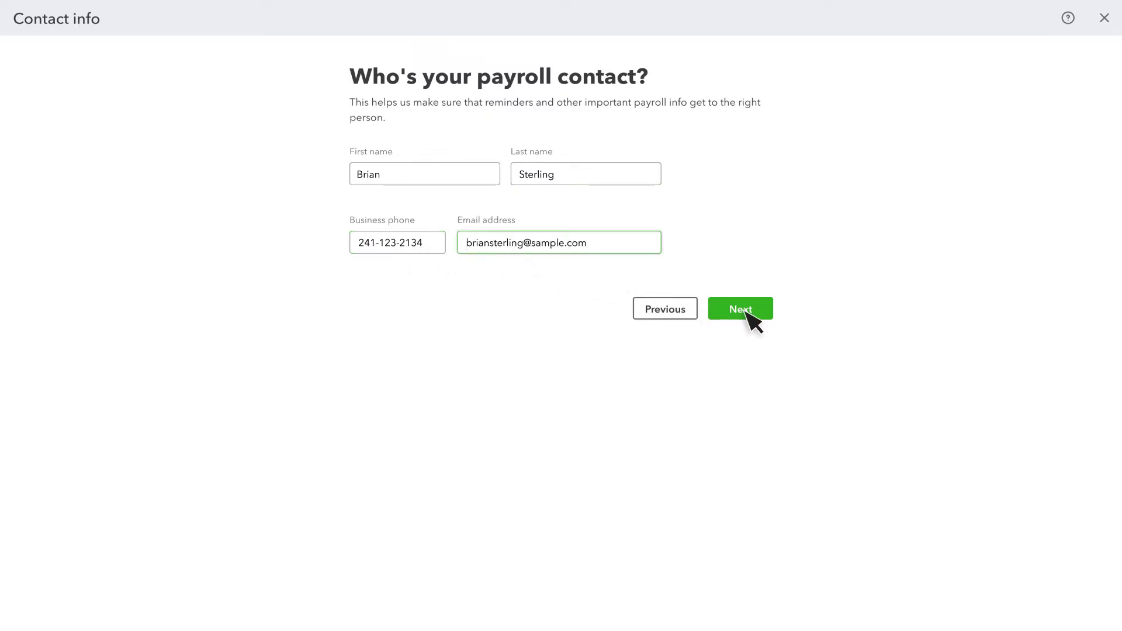
{"action": "left_click", "coordinate": [750, 320]}
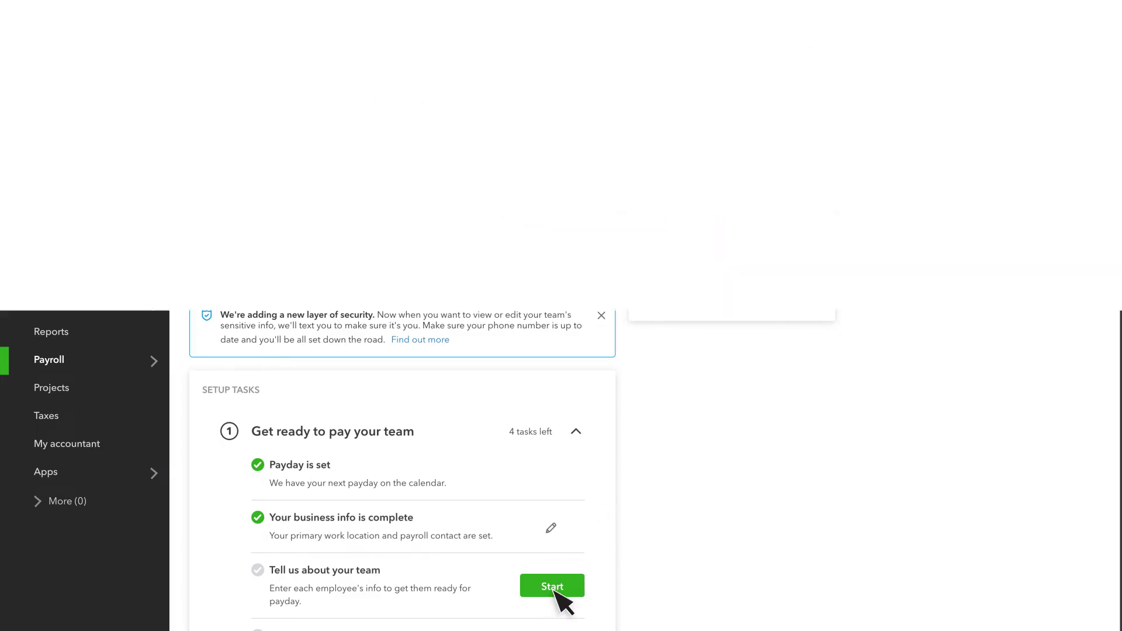
Add a new employee with their first name, last name and e-mail address, leaving self-setup on
{"action": "left_click", "coordinate": [554, 589]}
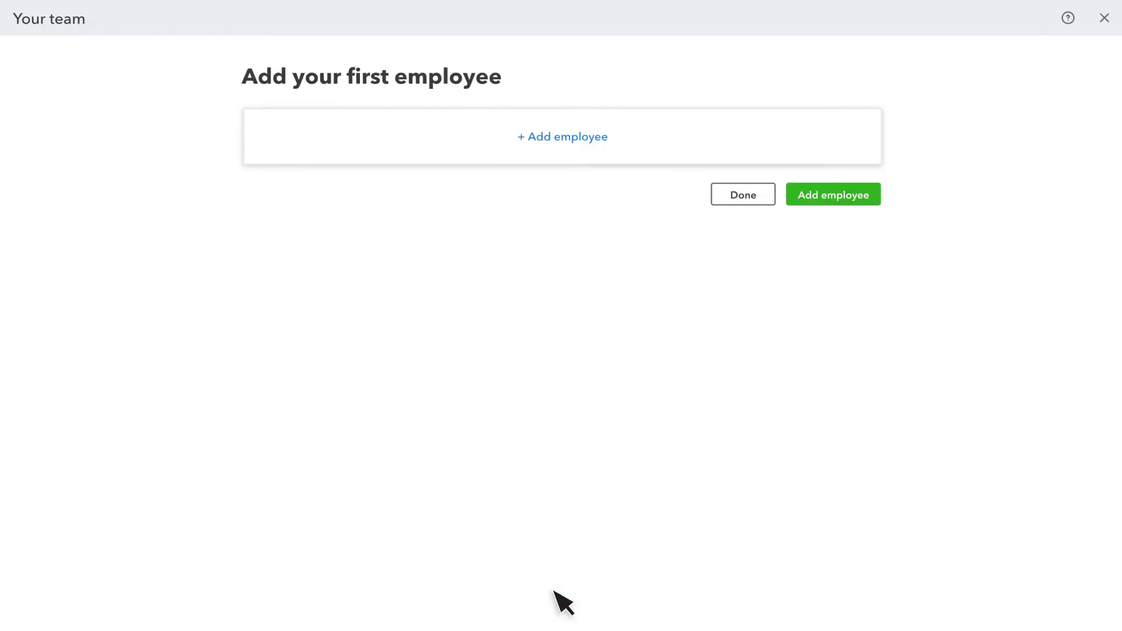
{"action": "left_click", "coordinate": [832, 197]}
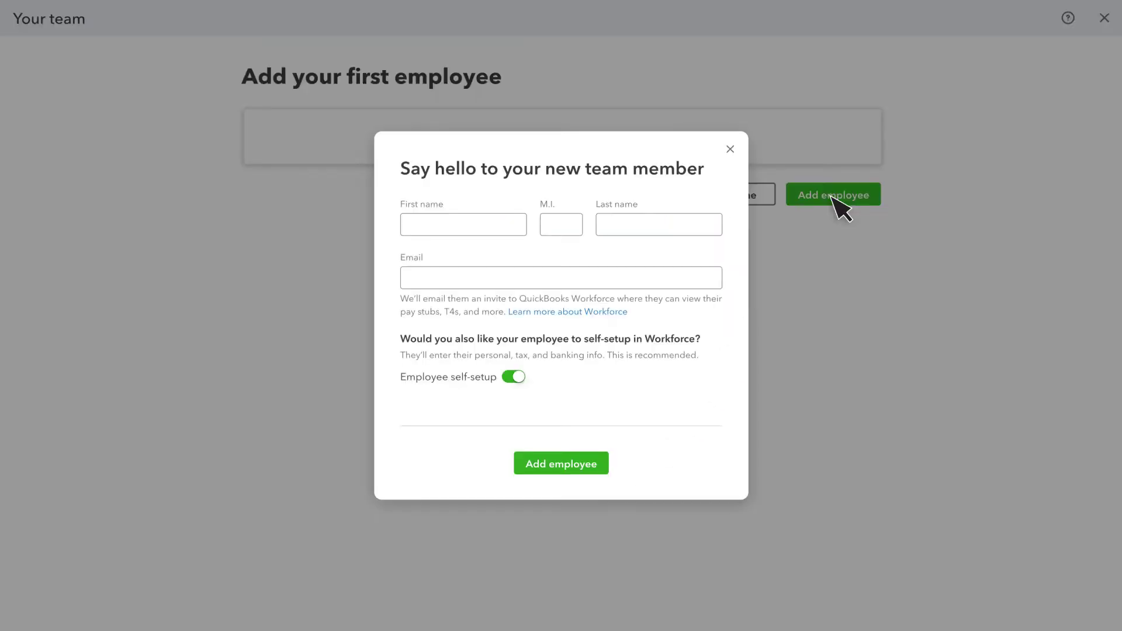
{"action": "left_click", "coordinate": [472, 227]}
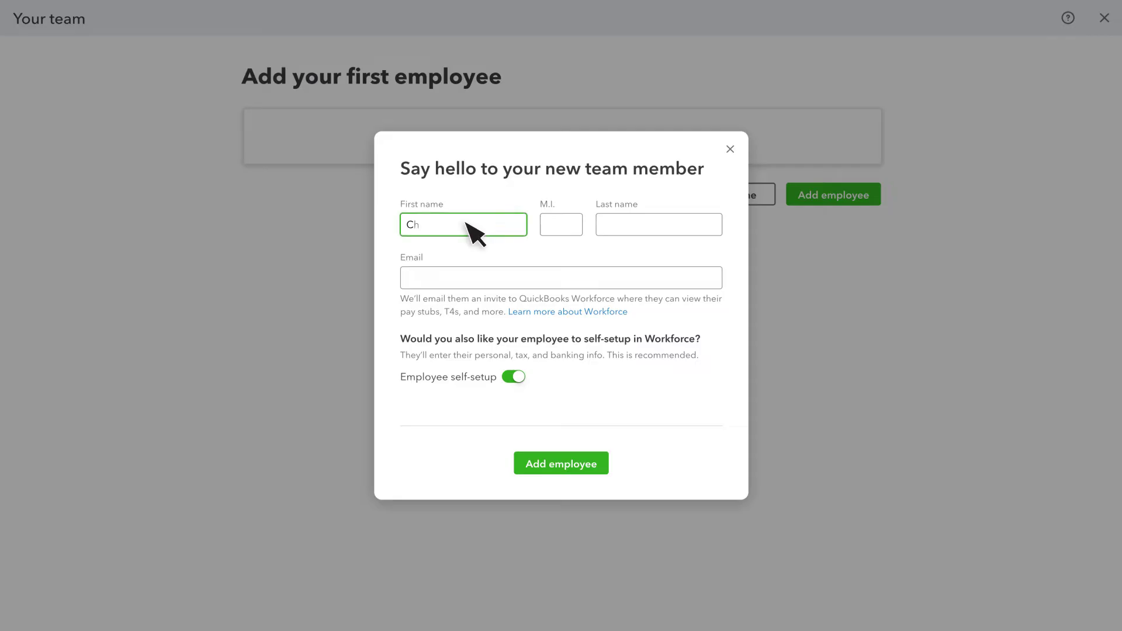
{"action": "left_click", "coordinate": [618, 226]}
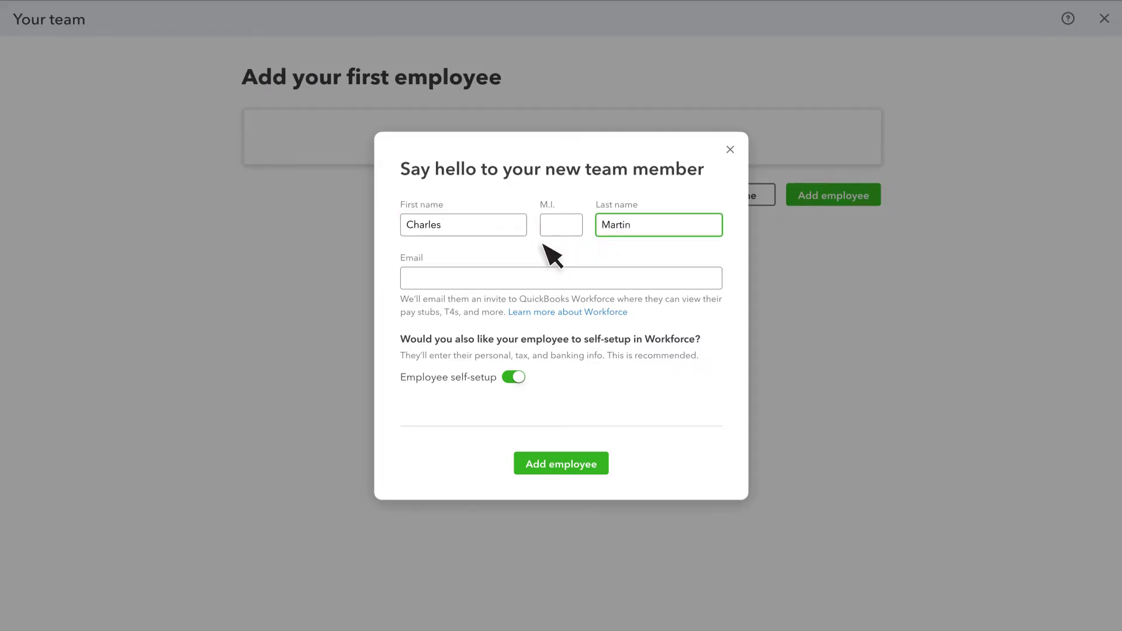
{"action": "left_click", "coordinate": [438, 280]}
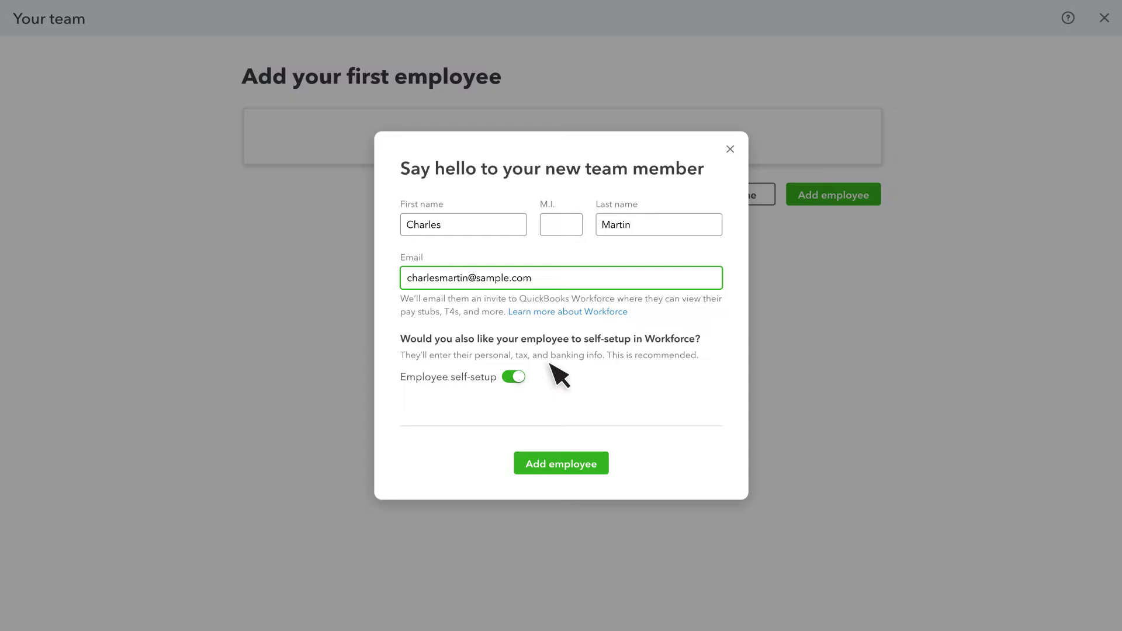
{"action": "left_click", "coordinate": [570, 464]}
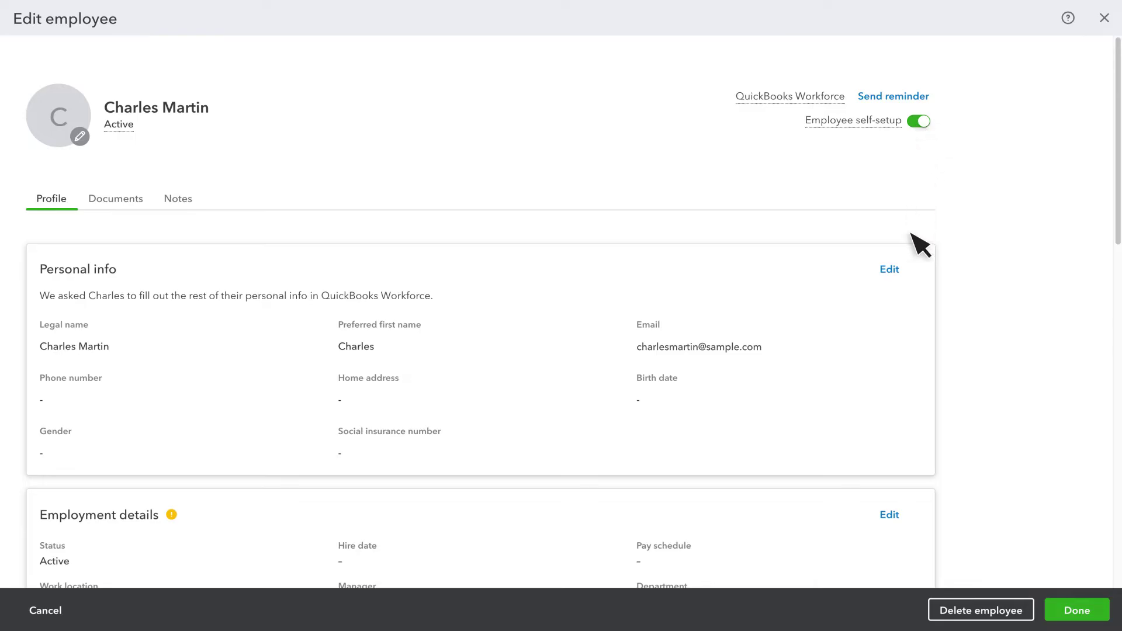
Set hire date 05/09/2023 and rename the pay schedule 'Weekly Pay Day', saving employment details
{"action": "left_click", "coordinate": [889, 515]}
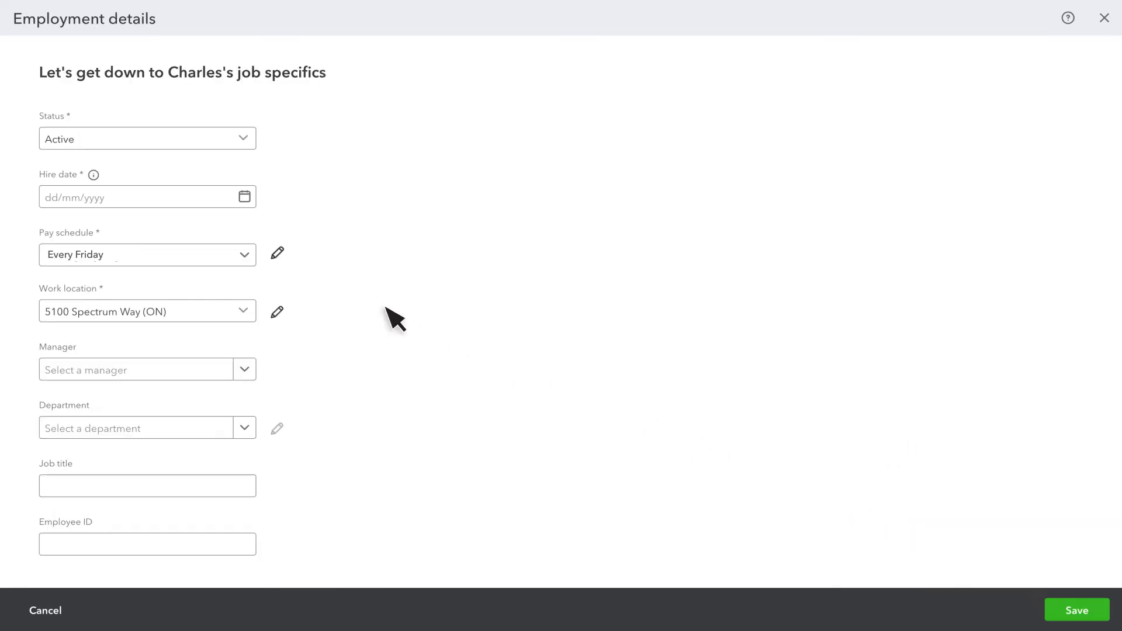
{"action": "left_click", "coordinate": [132, 200]}
{"action": "type", "text": "05/09/2023"}
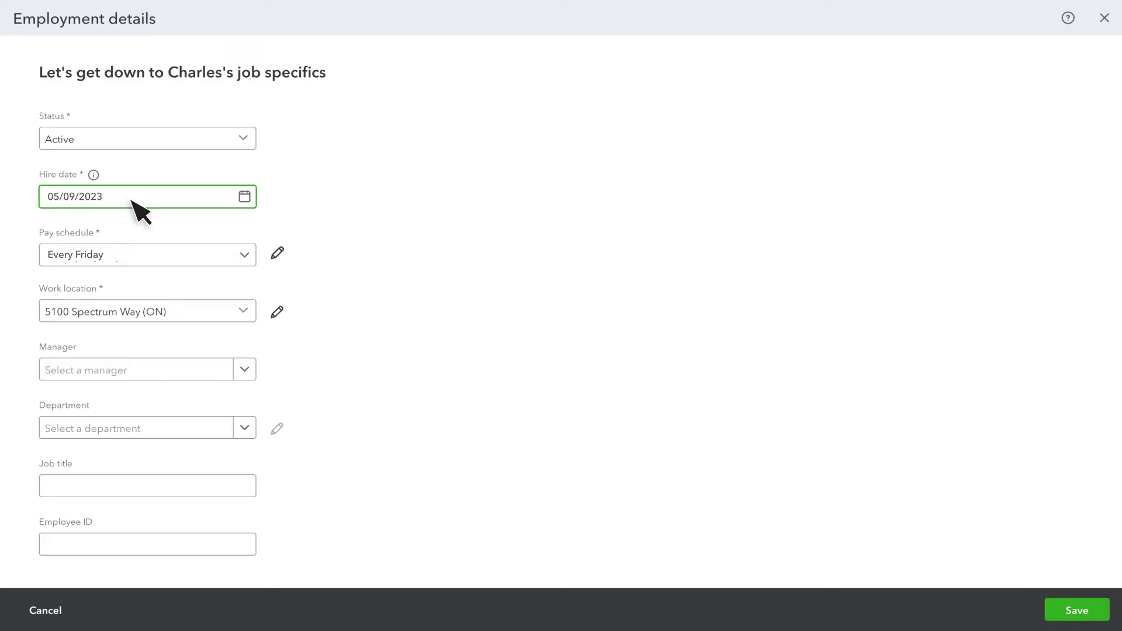
{"action": "left_click", "coordinate": [276, 252]}
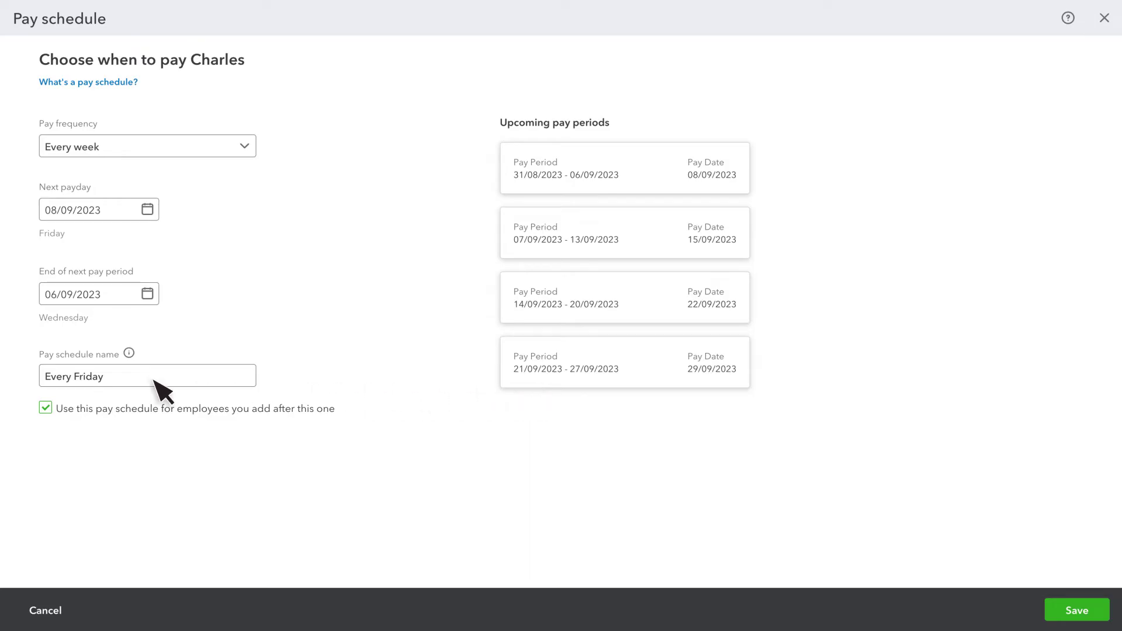
{"action": "triple_click", "coordinate": [80, 380]}
{"action": "type", "text": "Weekly Pay Day"}
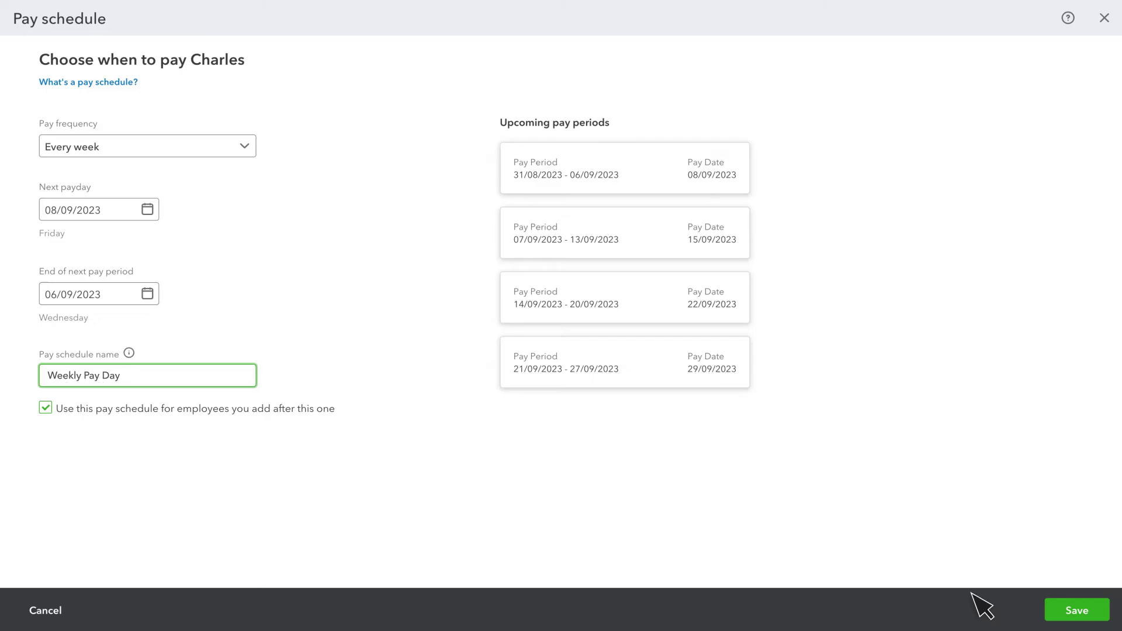
{"action": "left_click", "coordinate": [1076, 614]}
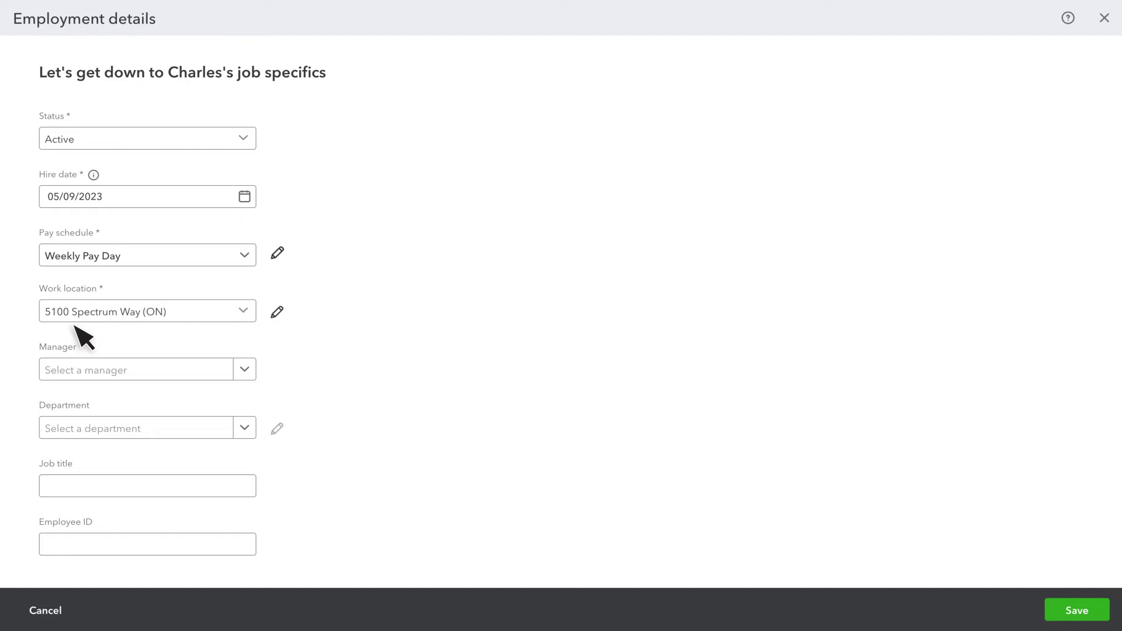
{"action": "left_click", "coordinate": [1073, 609]}
Set the employee's hourly pay rate to 25.00 and save the pay types
{"action": "scroll", "coordinate": [1046, 584], "scroll_direction": "down", "scroll_amount": 10}
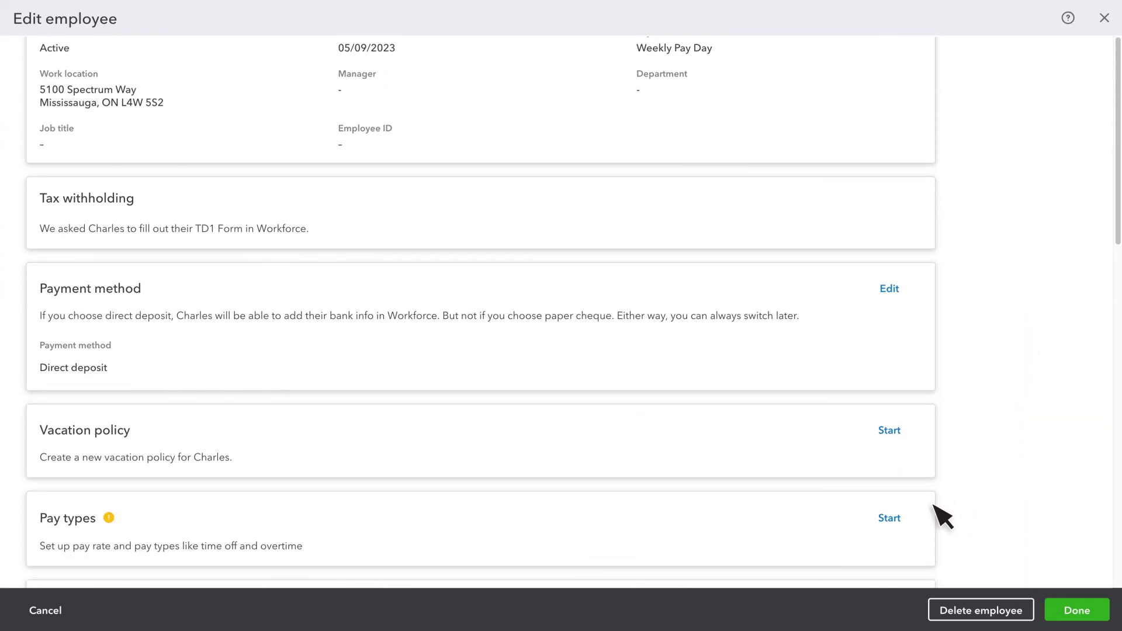
{"action": "left_click", "coordinate": [891, 527]}
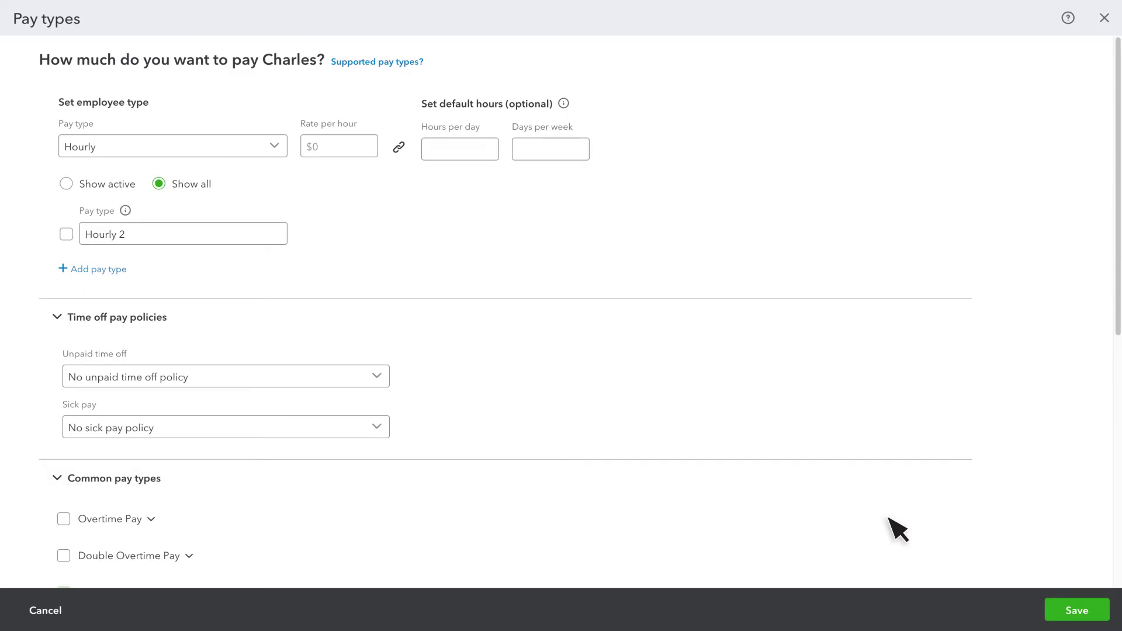
{"action": "left_click", "coordinate": [327, 147]}
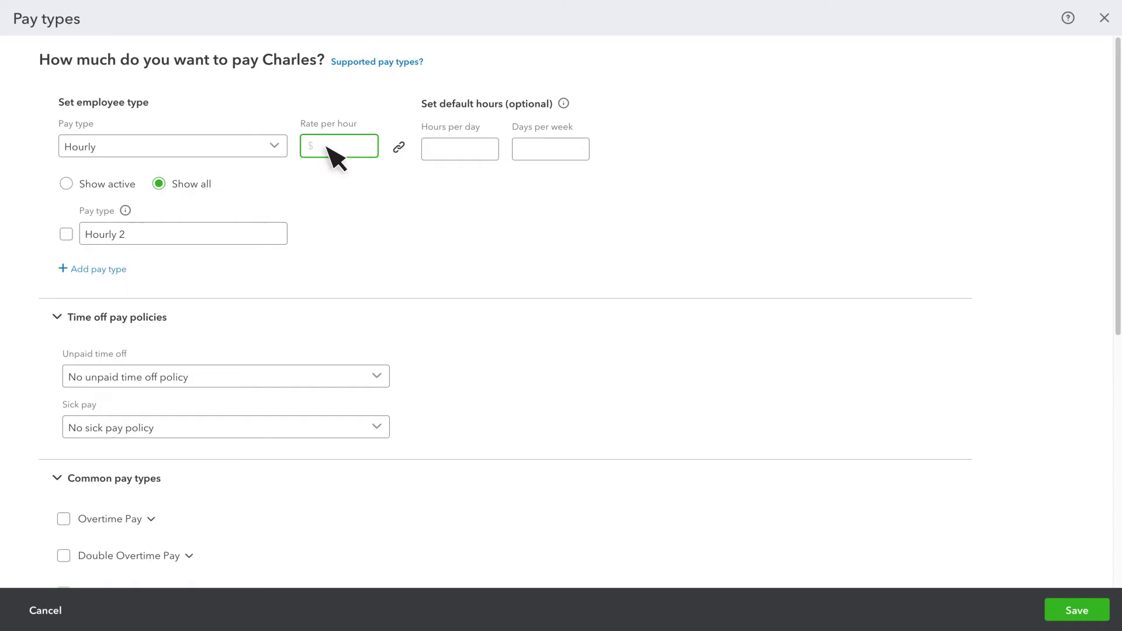
{"action": "type", "text": "25.00"}
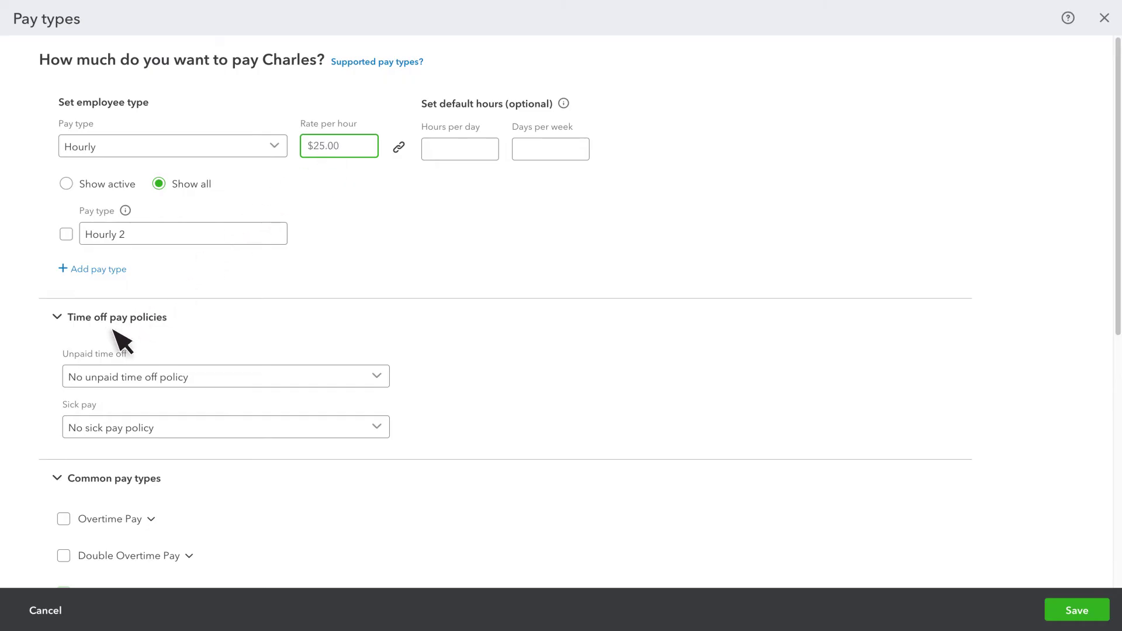
{"action": "scroll", "coordinate": [114, 330], "scroll_direction": "down", "scroll_amount": 7}
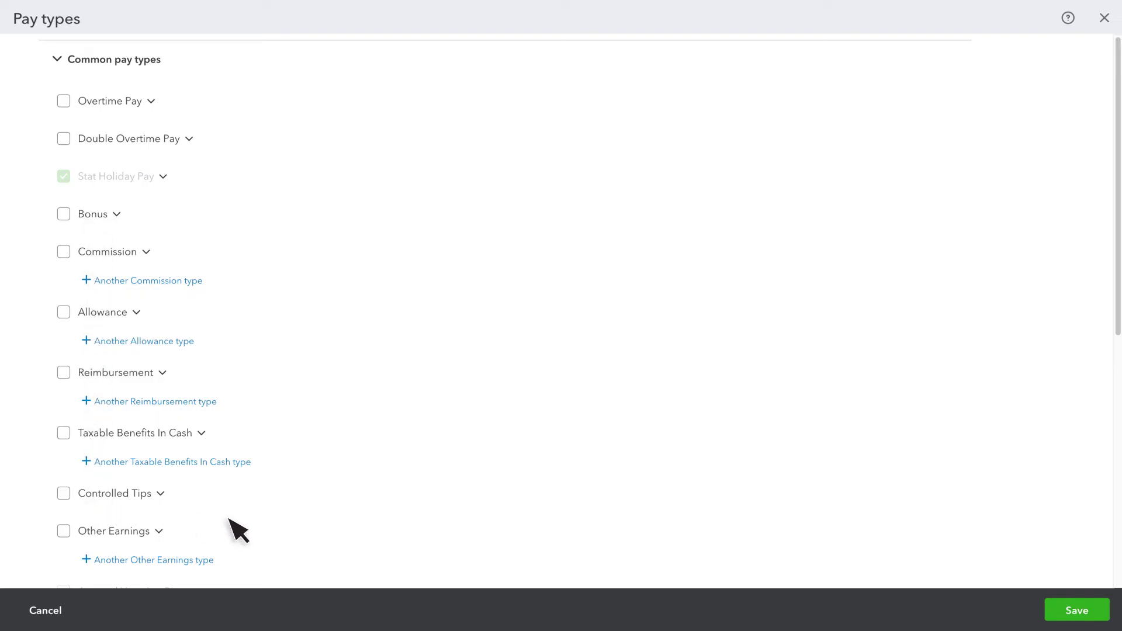
{"action": "left_click", "coordinate": [1077, 610]}
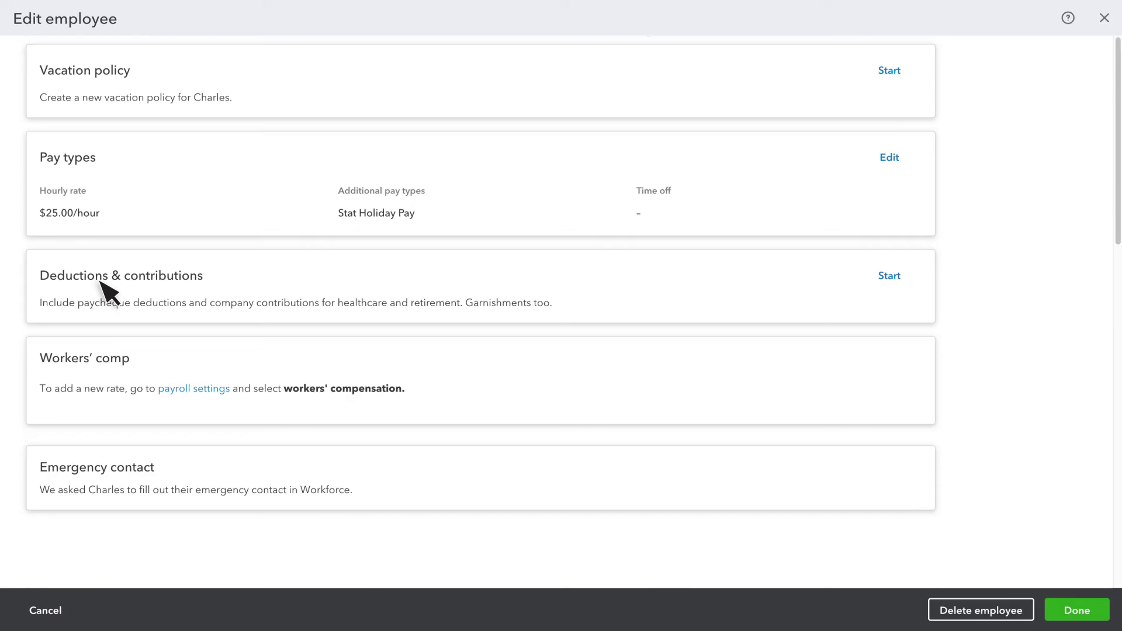
Add a Health insurance – Private Health Care deduction described 'FSA' at 50.00 per paycheque
{"action": "left_click", "coordinate": [891, 279]}
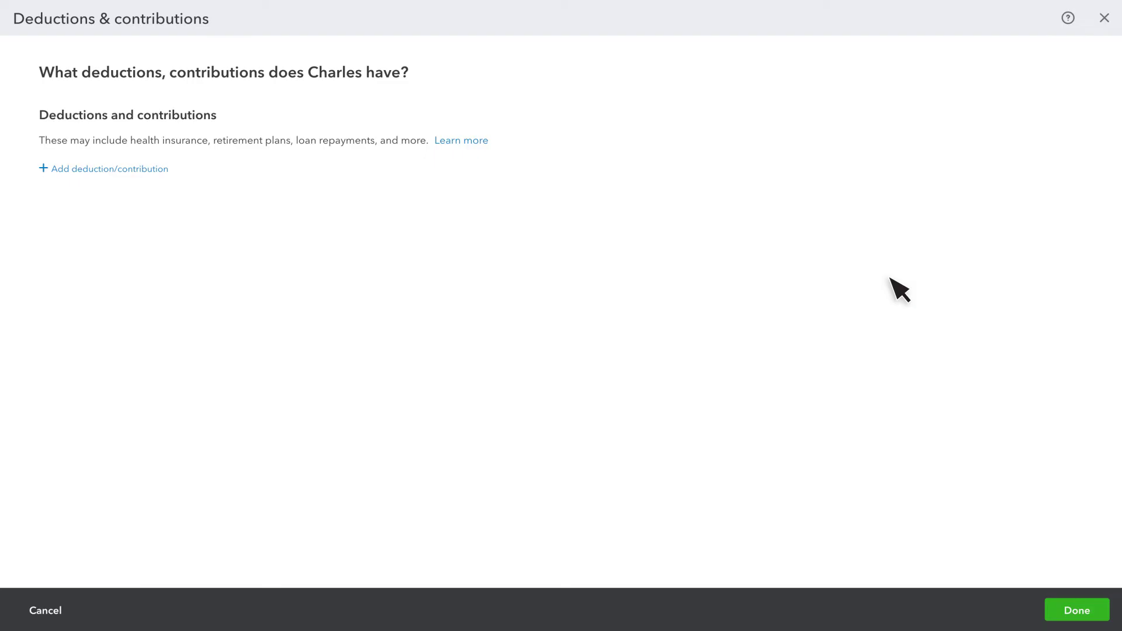
{"action": "left_click", "coordinate": [112, 169]}
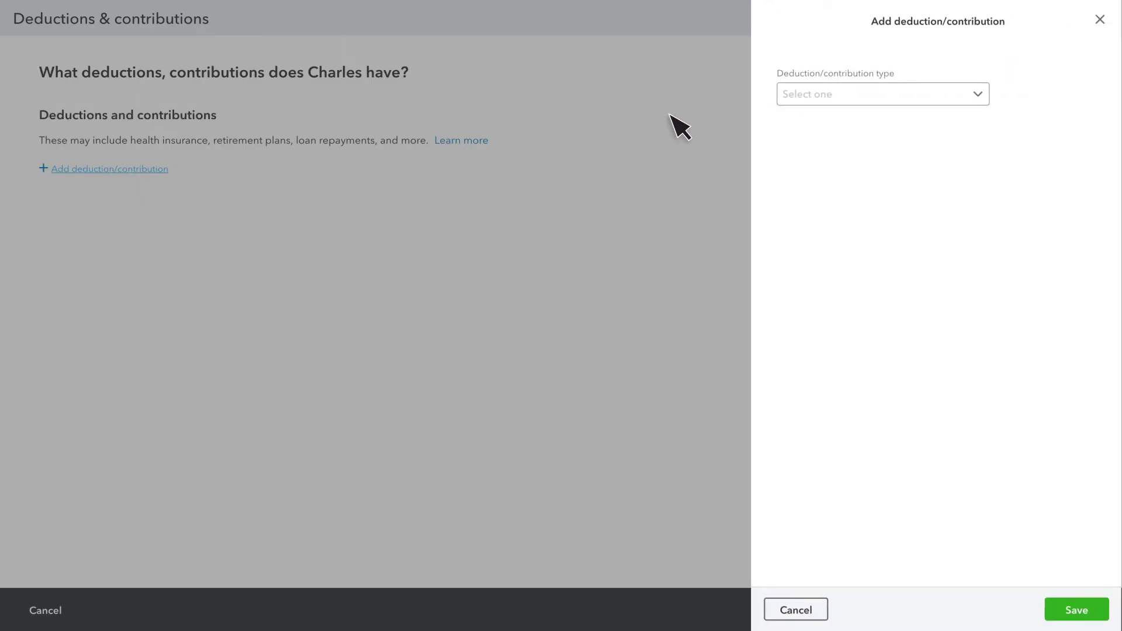
{"action": "left_click", "coordinate": [853, 100]}
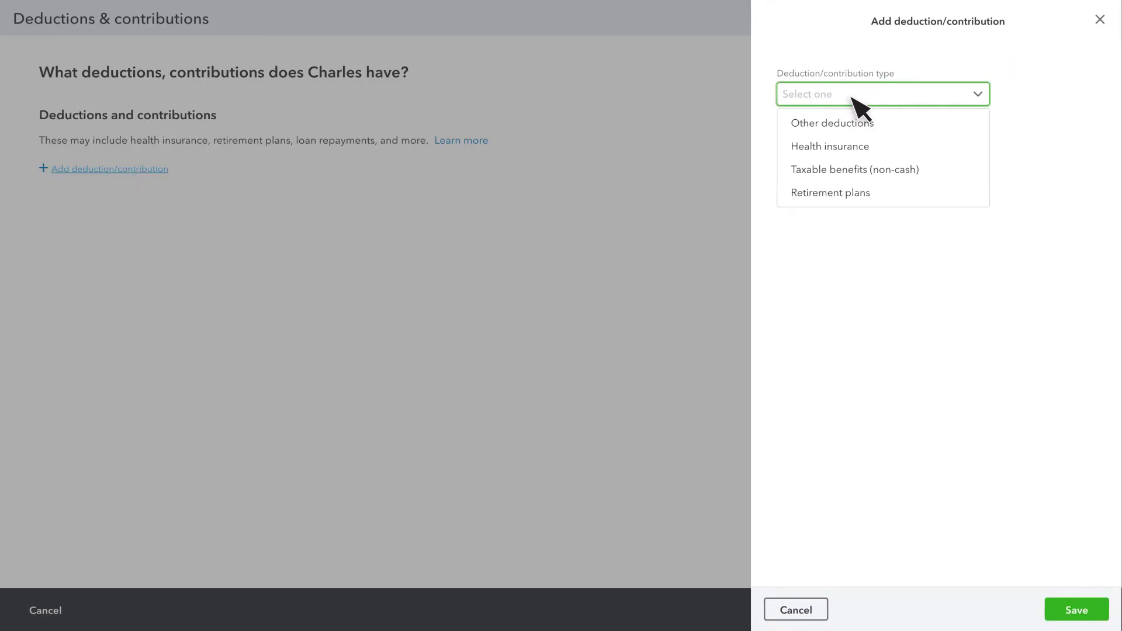
{"action": "left_click", "coordinate": [851, 147]}
{"action": "left_click", "coordinate": [859, 147]}
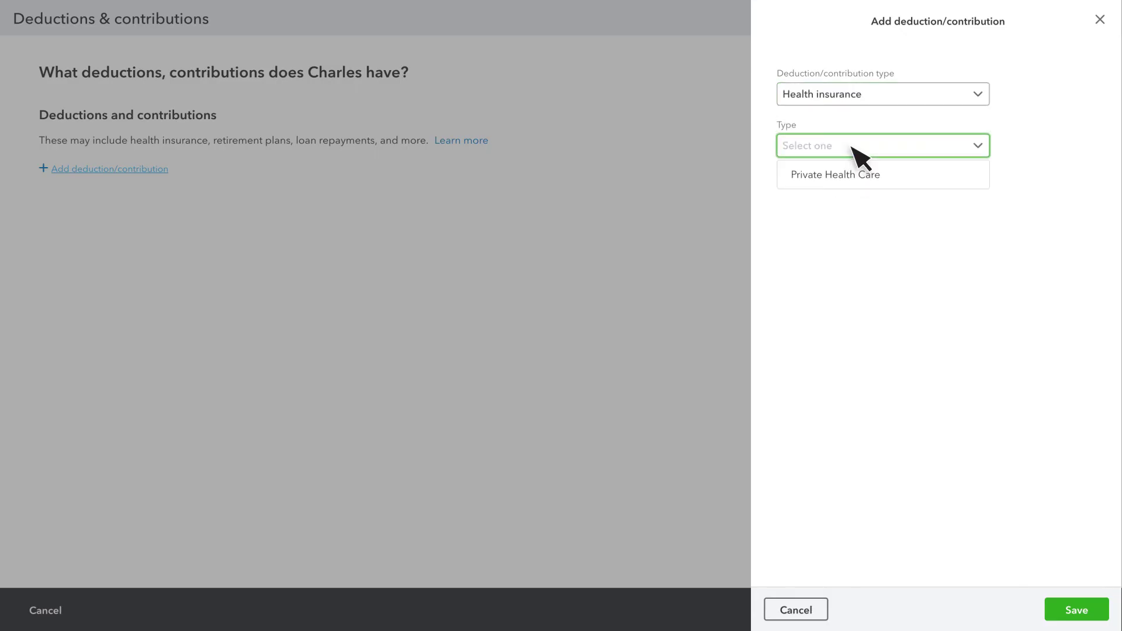
{"action": "left_click", "coordinate": [854, 175]}
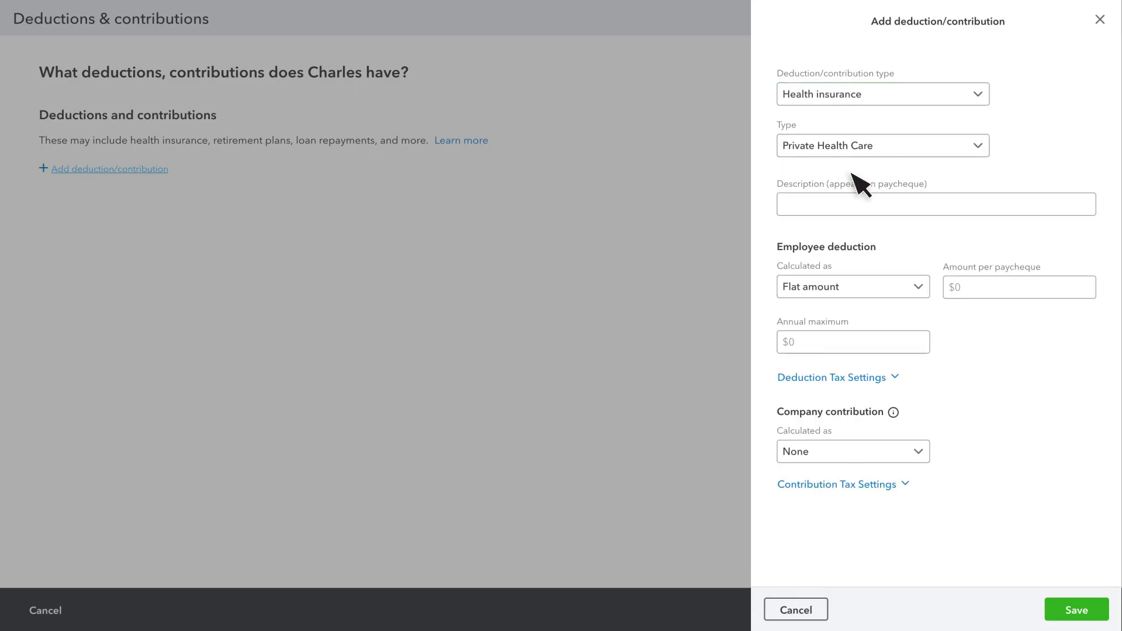
{"action": "left_click", "coordinate": [856, 208]}
{"action": "type", "text": "FSA"}
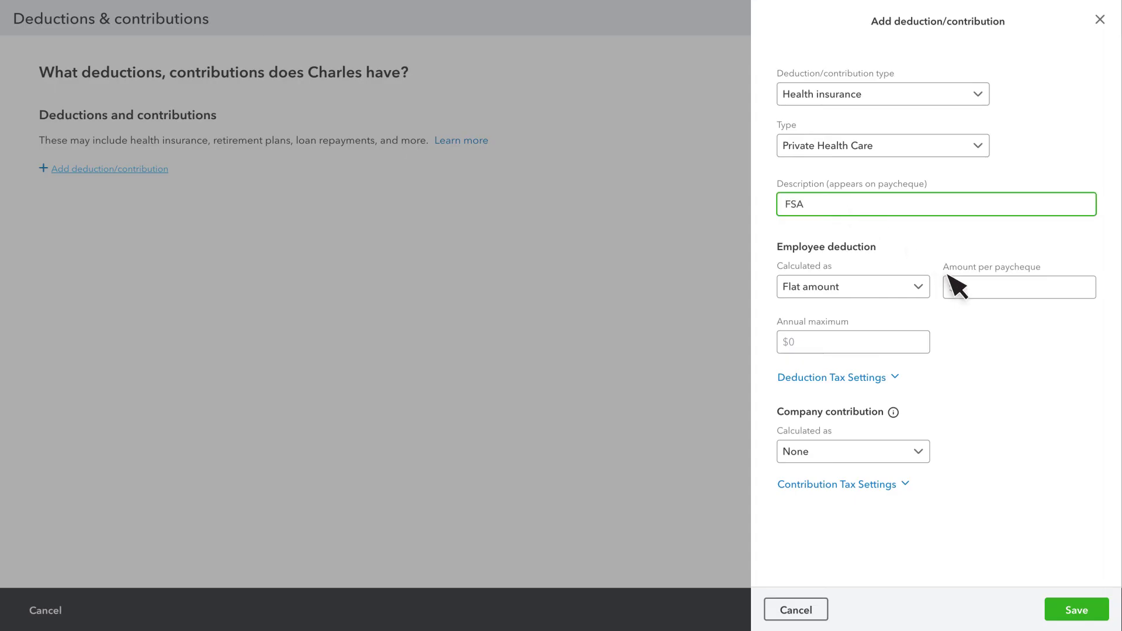
{"action": "left_click", "coordinate": [949, 279]}
{"action": "type", "text": "50.00"}
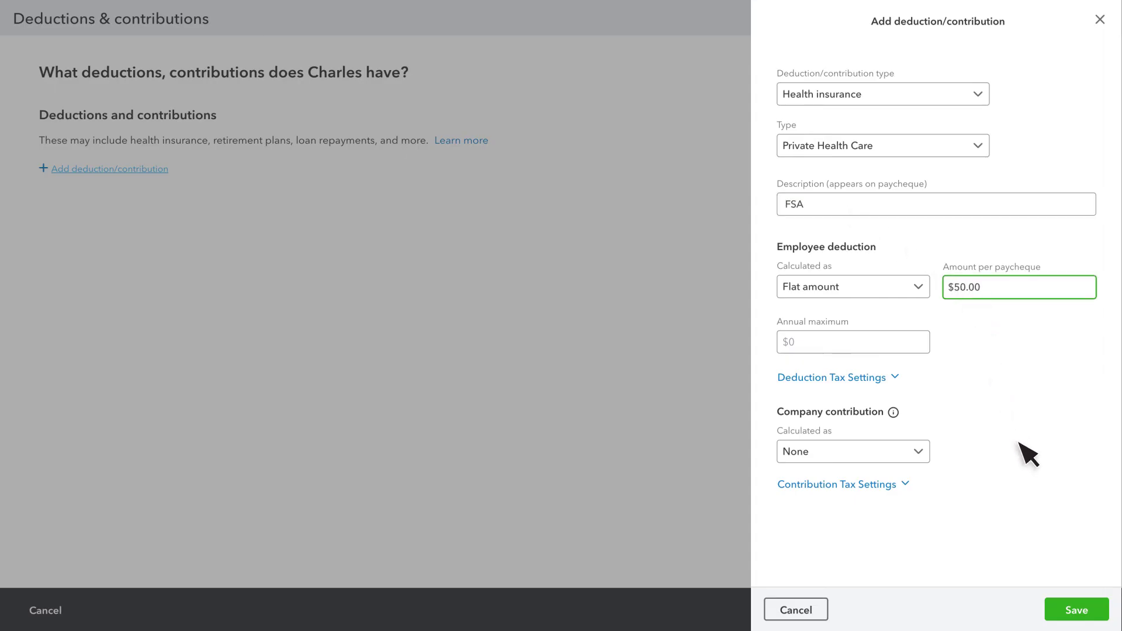
{"action": "left_click", "coordinate": [1076, 610]}
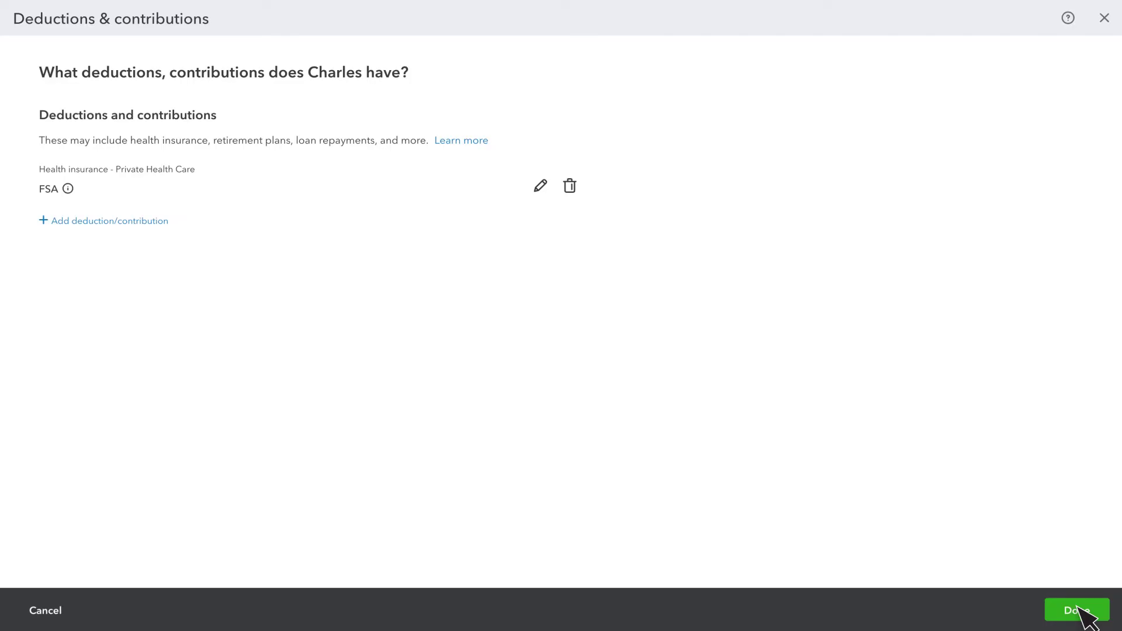
Close the deductions page and the employee editor to return to Payroll Overview
{"action": "left_click", "coordinate": [1078, 609]}
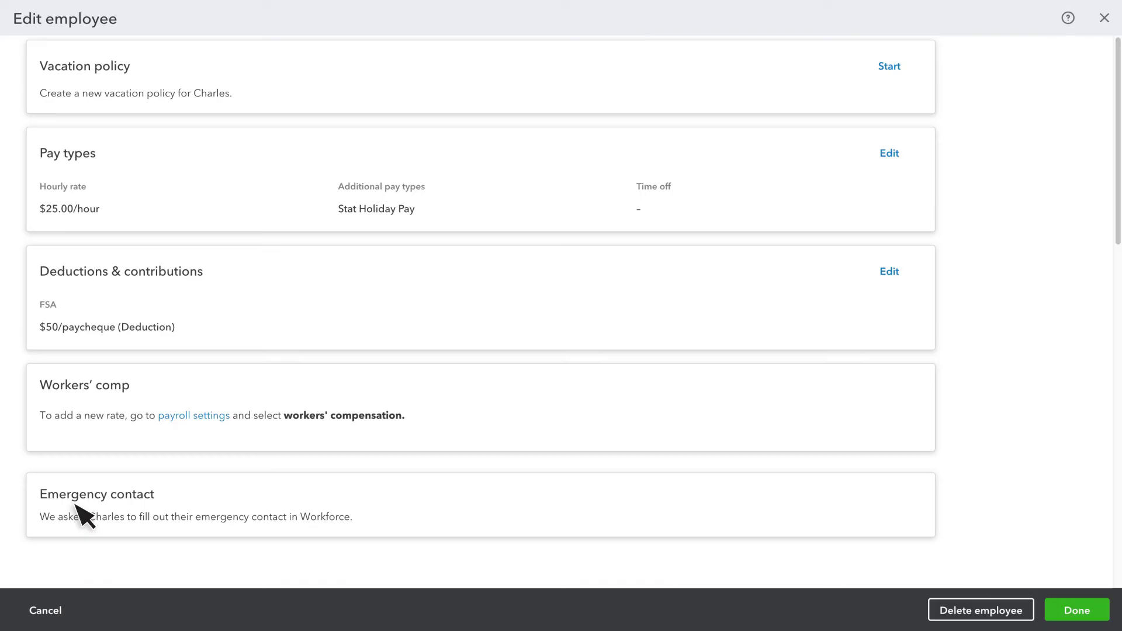
{"action": "left_click", "coordinate": [1081, 613]}
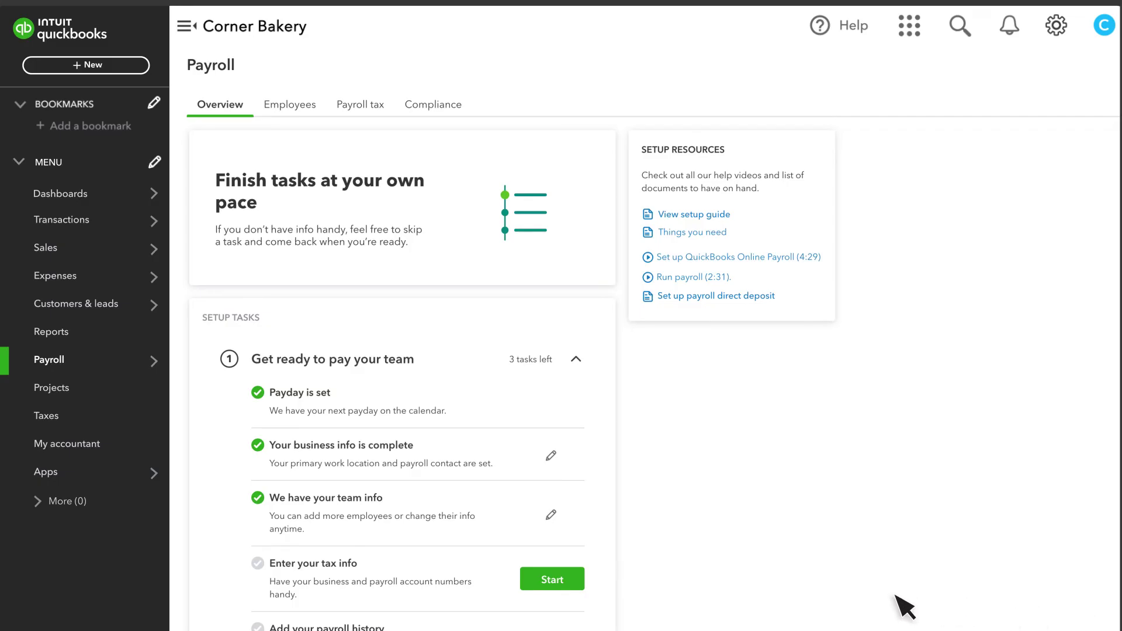
Enter the CRA business and reference numbers, then accept the Ontario provincial tax step
{"action": "left_click", "coordinate": [548, 578]}
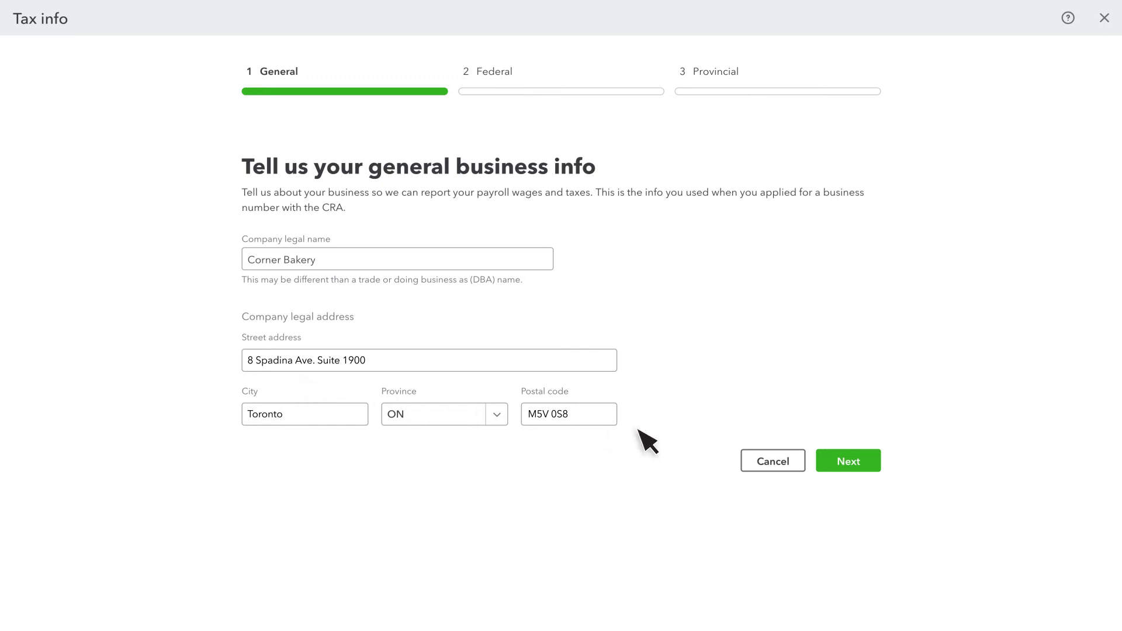
{"action": "left_click", "coordinate": [844, 460]}
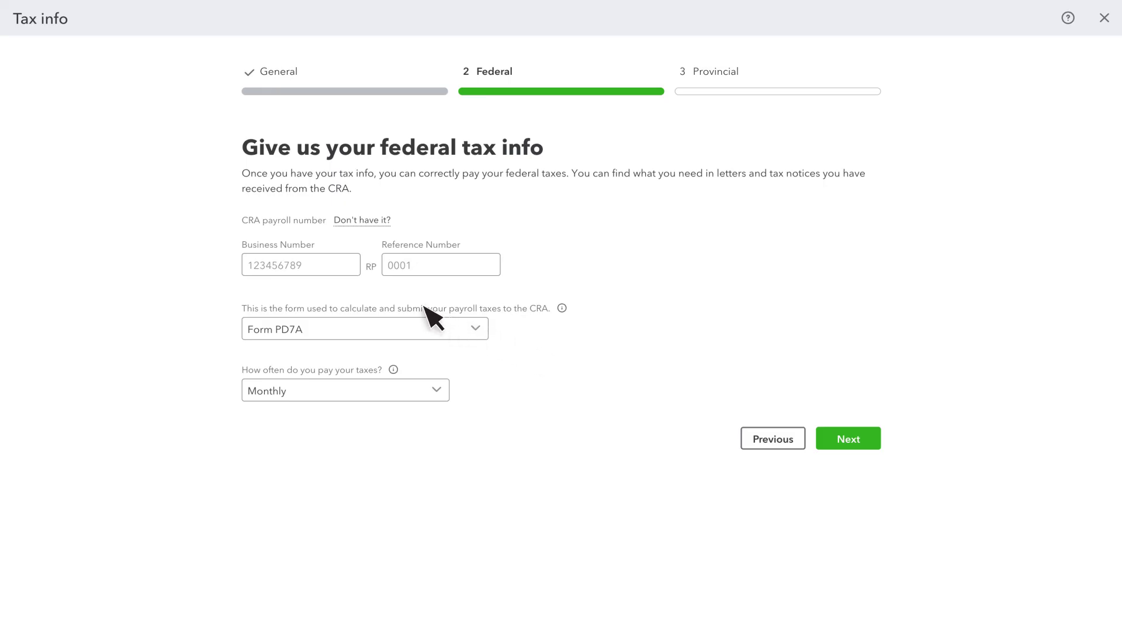
{"action": "left_click", "coordinate": [313, 266]}
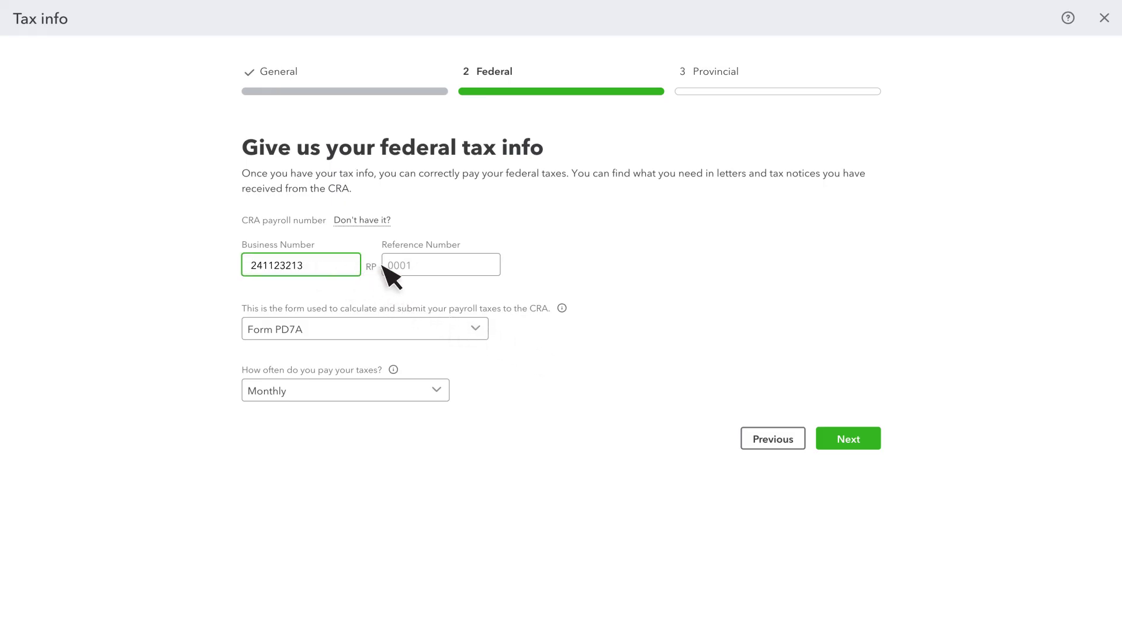
{"action": "left_click", "coordinate": [411, 268]}
{"action": "type", "text": "1232"}
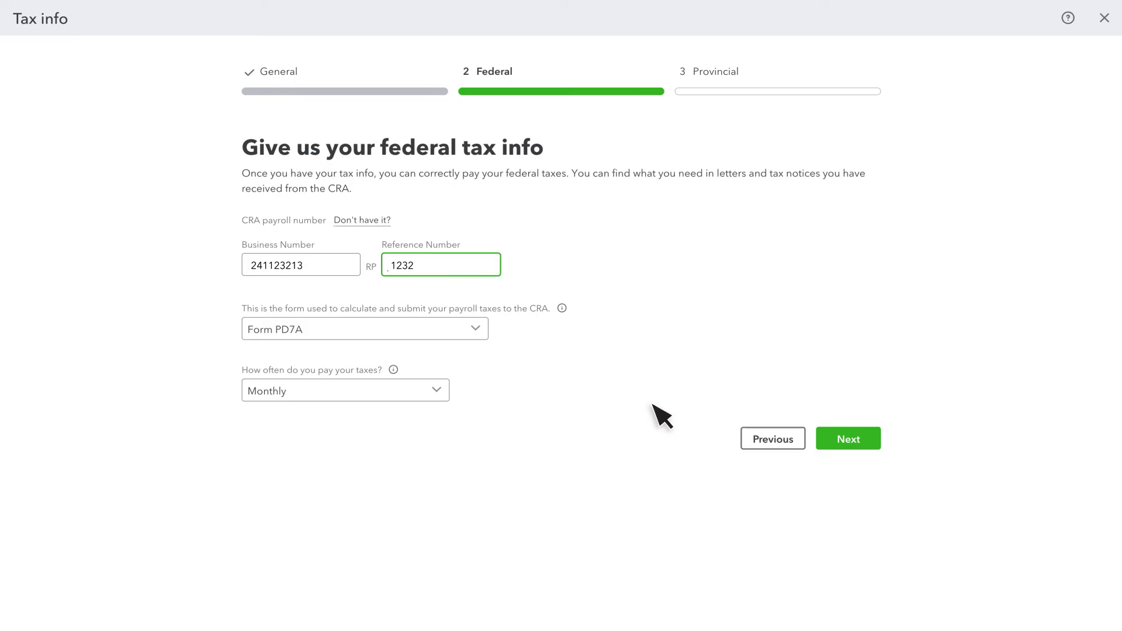
{"action": "left_click", "coordinate": [846, 442]}
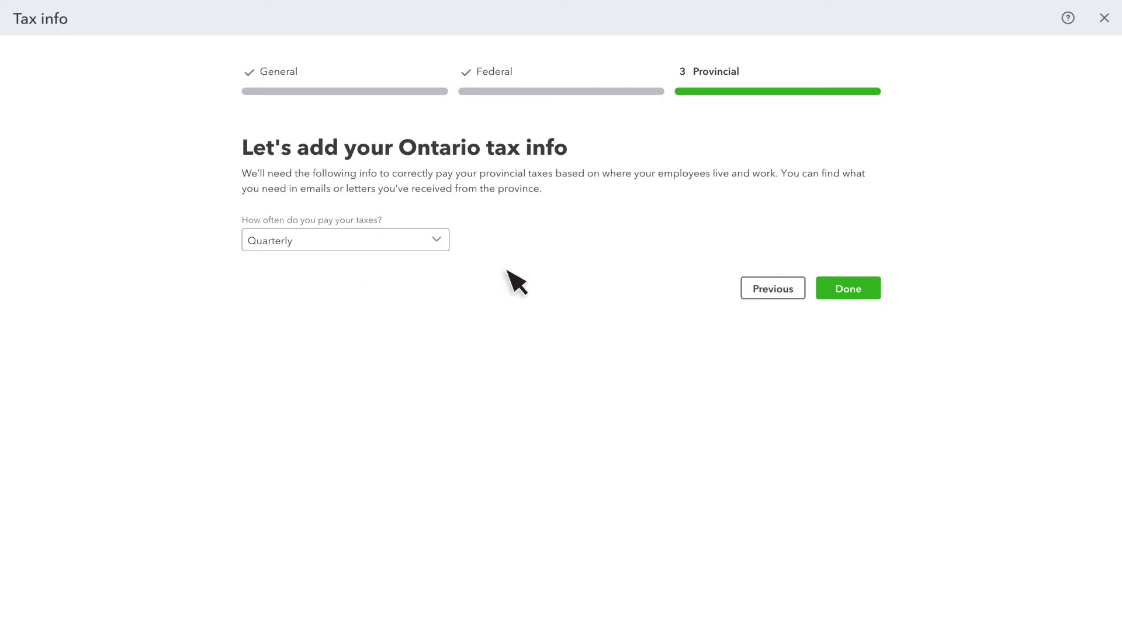
{"action": "left_click", "coordinate": [838, 294]}
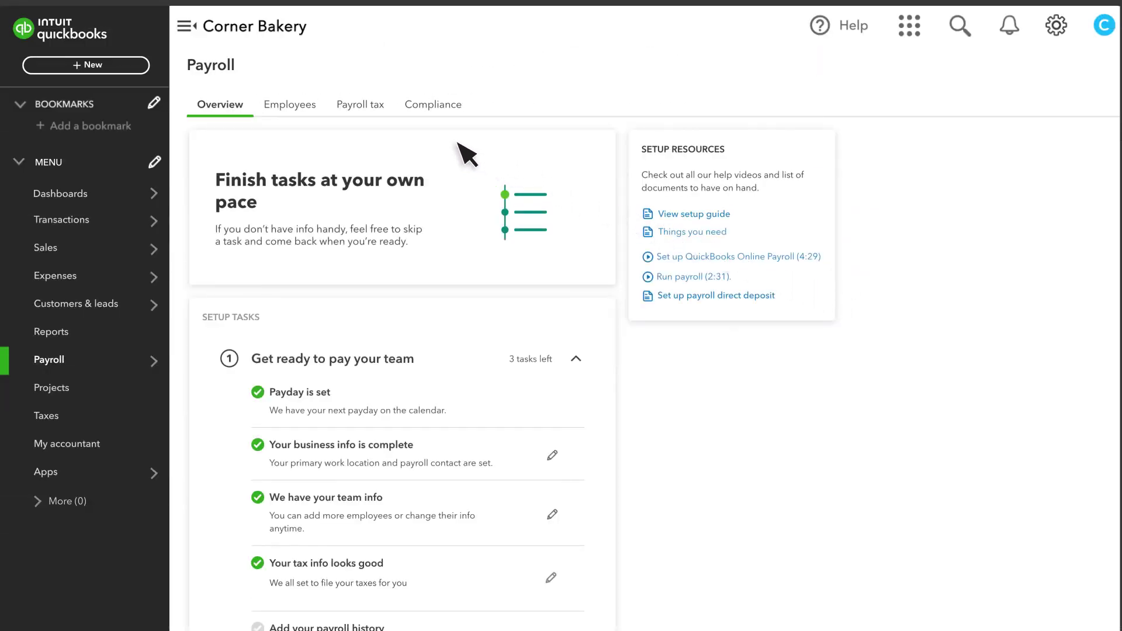
{"action": "left_click", "coordinate": [370, 110]}
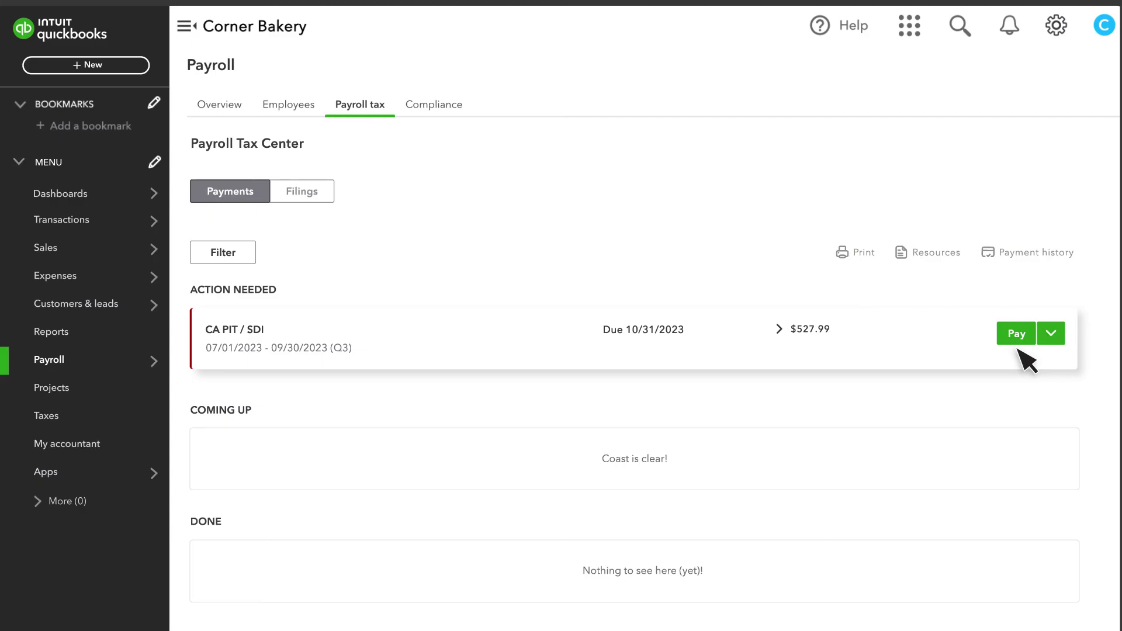
{"action": "scroll", "coordinate": [526, 395], "scroll_direction": "down", "scroll_amount": 6}
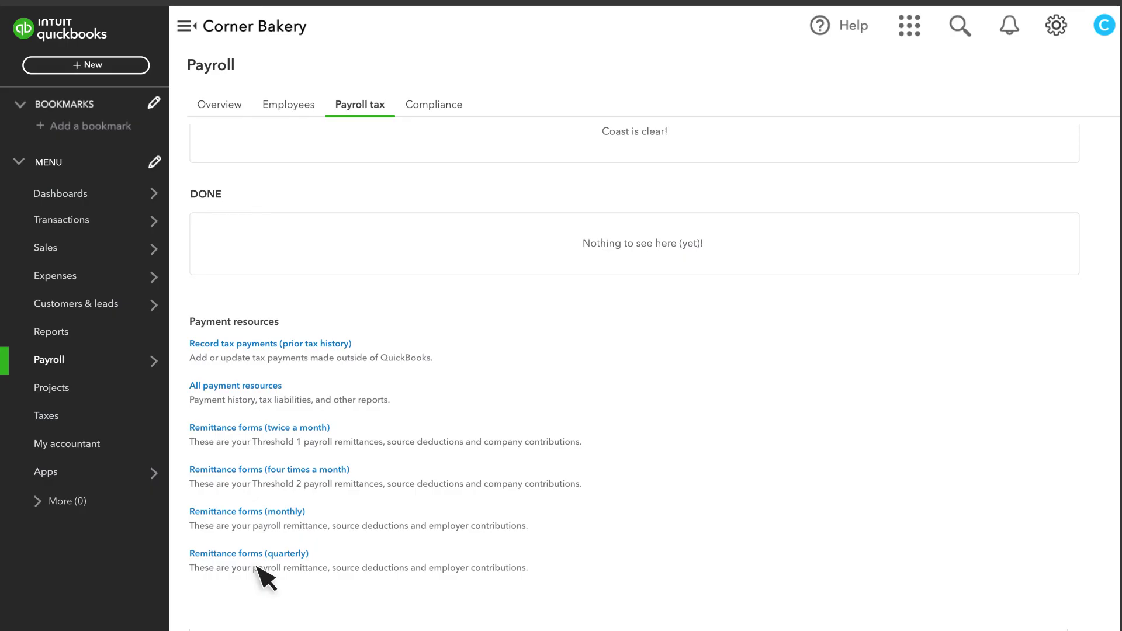
{"action": "left_click", "coordinate": [225, 107]}
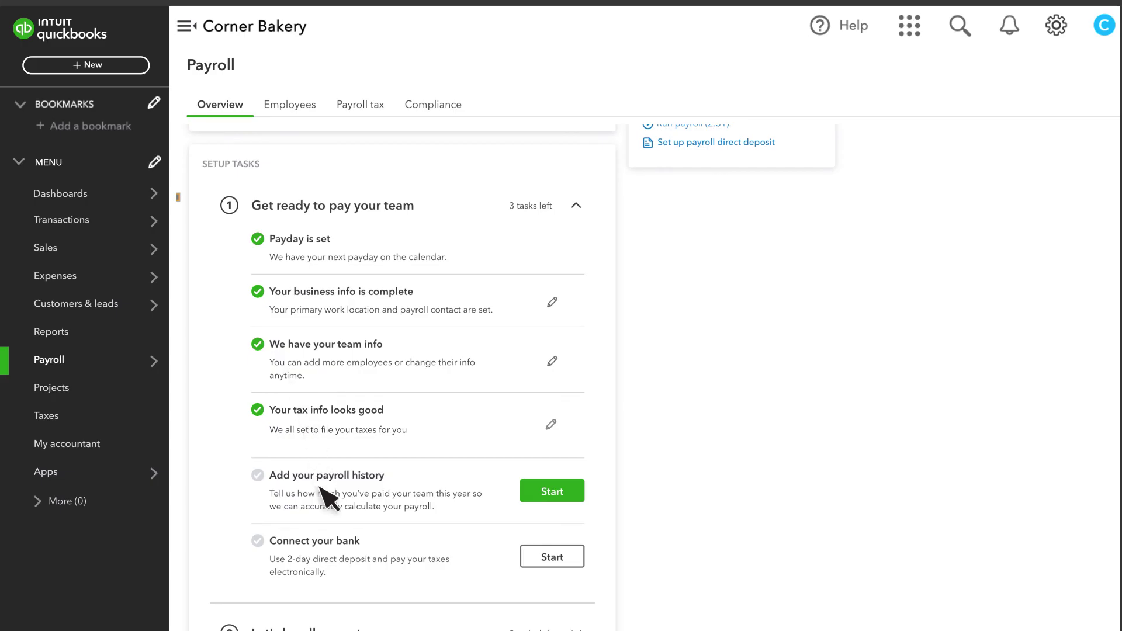
Answer No to both 2023 pay questions, save, and accept the $0.00 year-to-date summary
{"action": "left_click", "coordinate": [556, 491]}
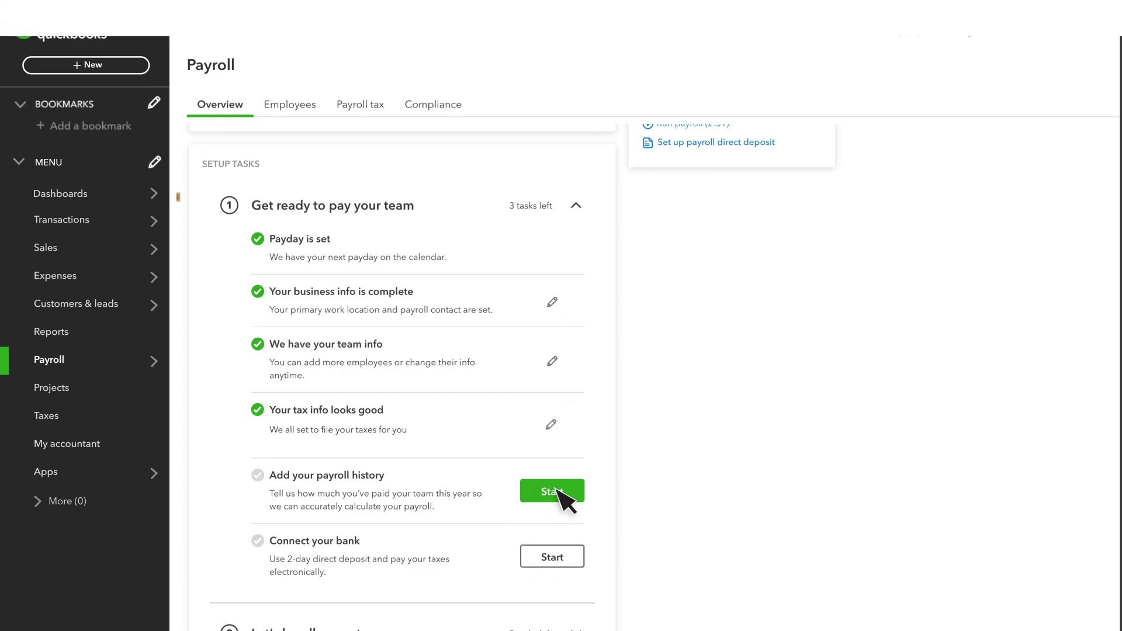
{"action": "left_click", "coordinate": [658, 244]}
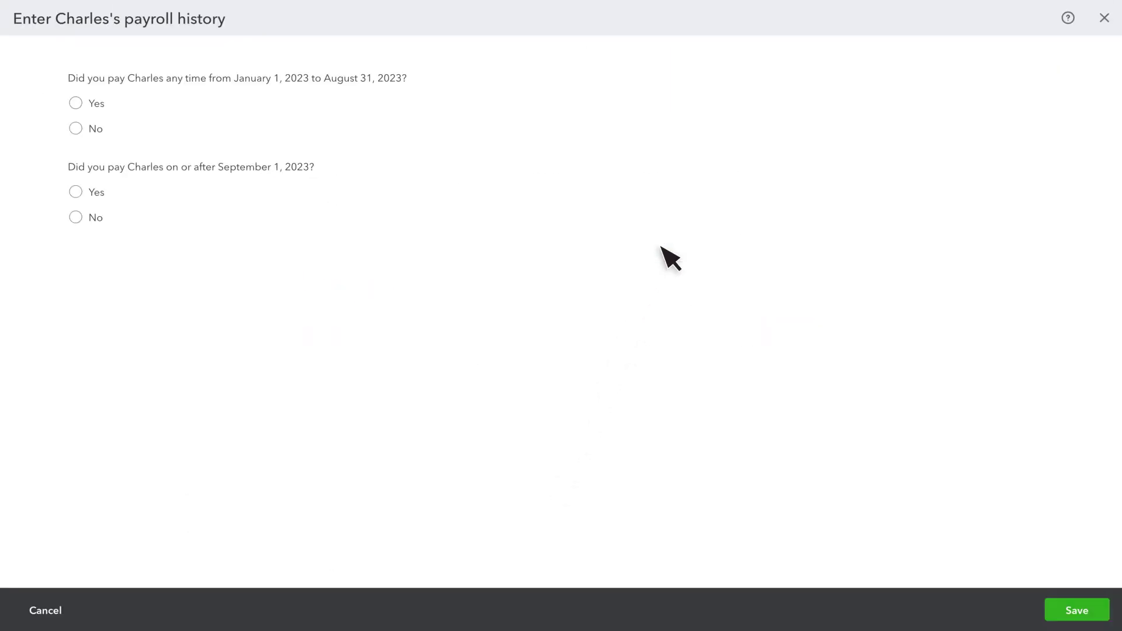
{"action": "left_click", "coordinate": [75, 129]}
{"action": "left_click", "coordinate": [75, 217]}
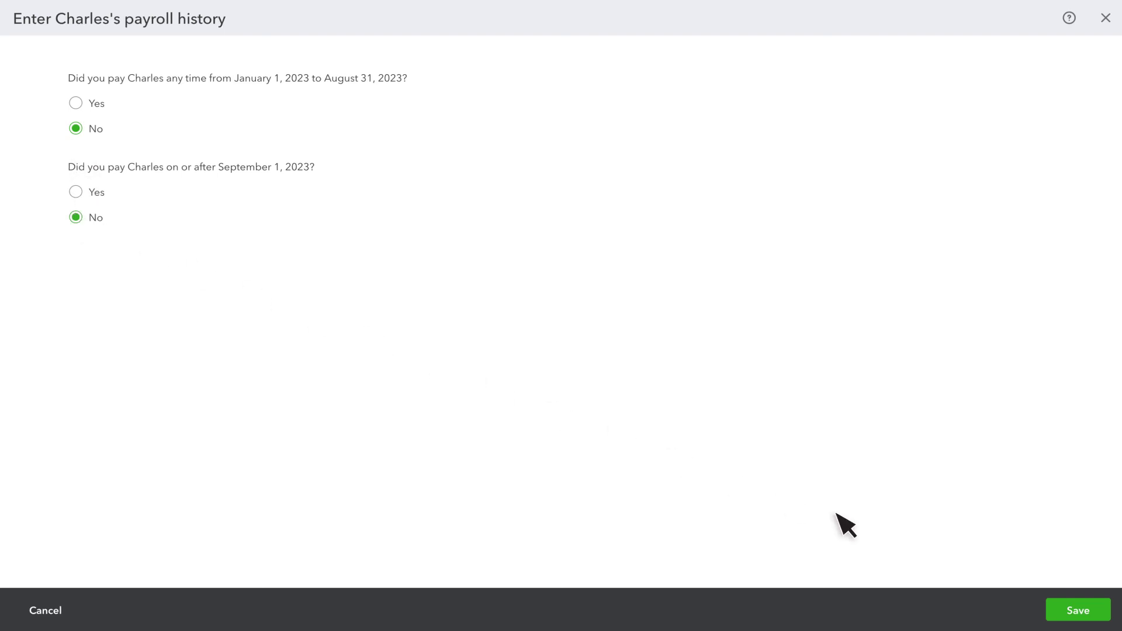
{"action": "left_click", "coordinate": [1080, 610]}
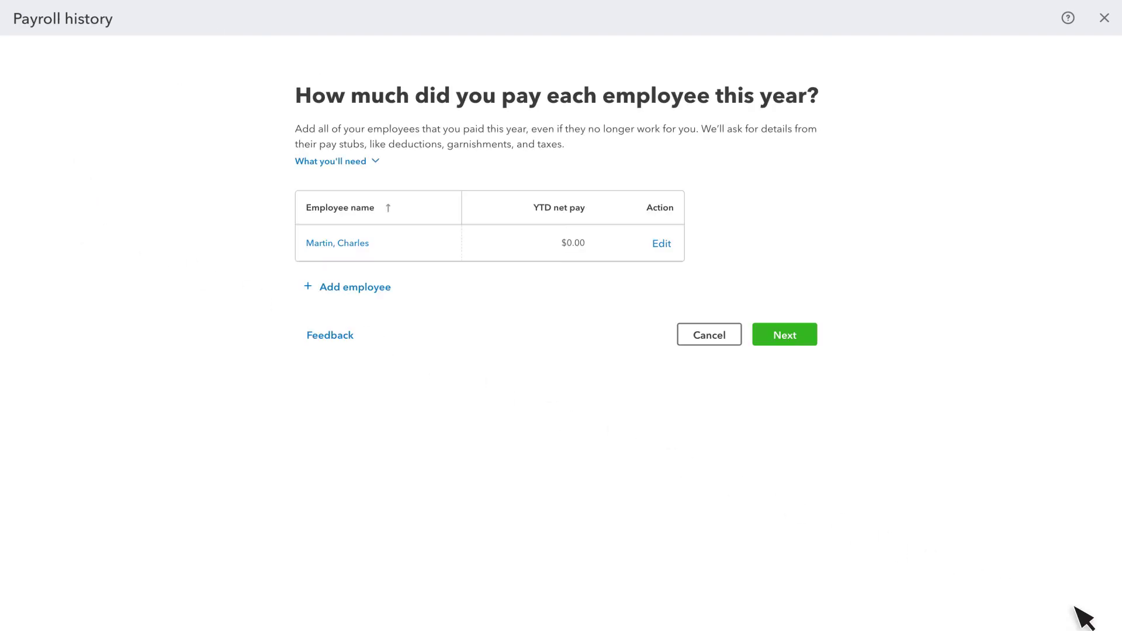
{"action": "left_click", "coordinate": [784, 338]}
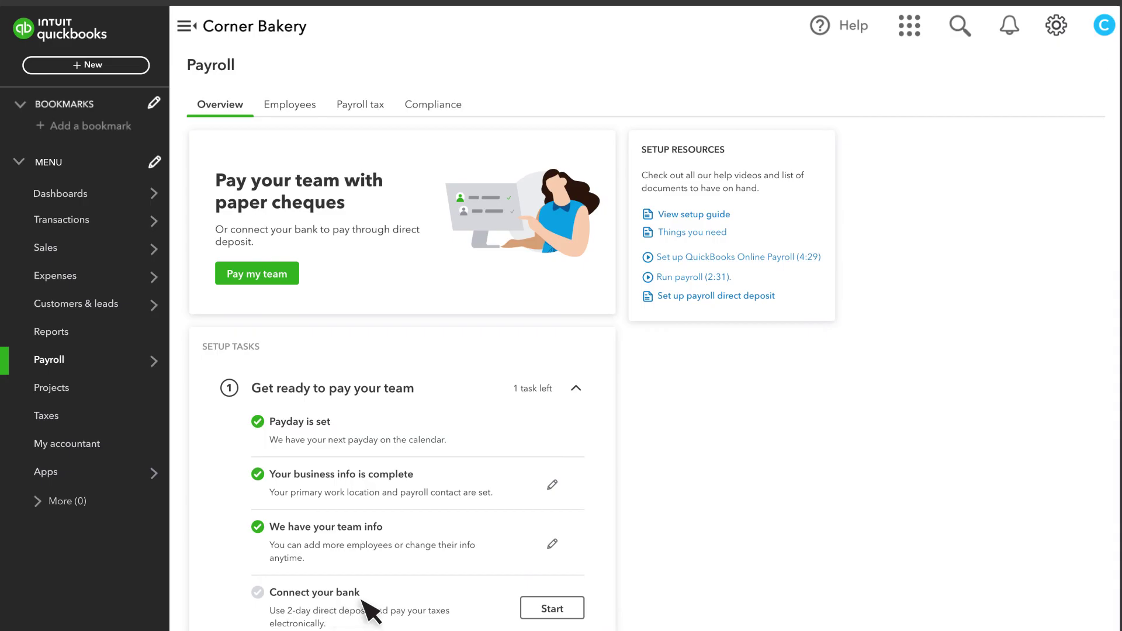
Start the Connect your bank task and begin the direct deposit setup
{"action": "left_click", "coordinate": [551, 608]}
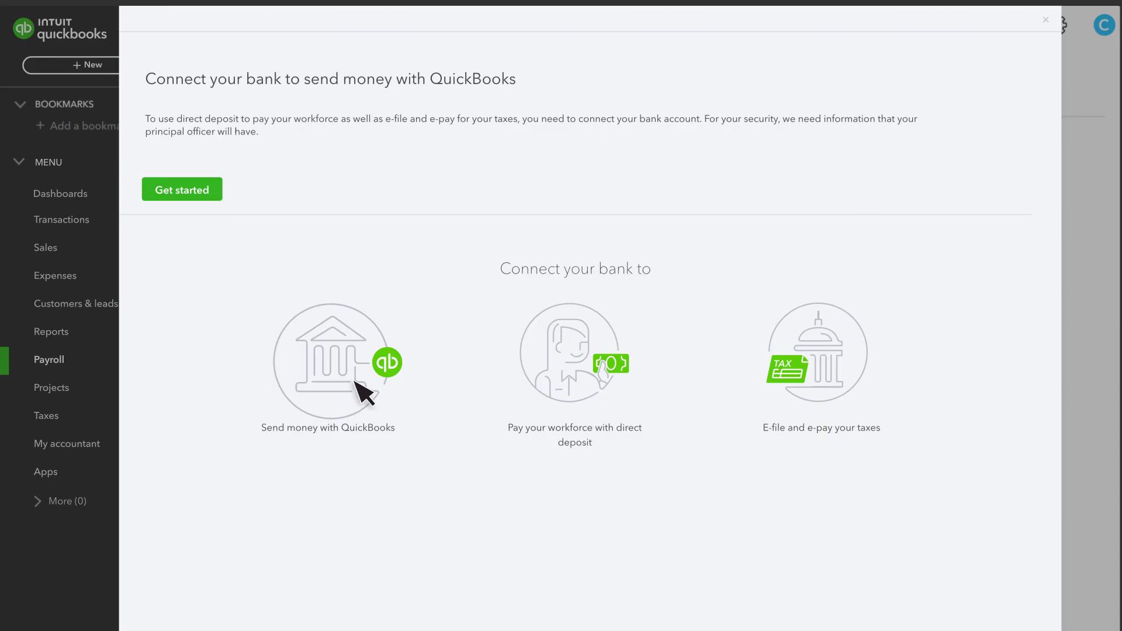
{"action": "left_click", "coordinate": [182, 187]}
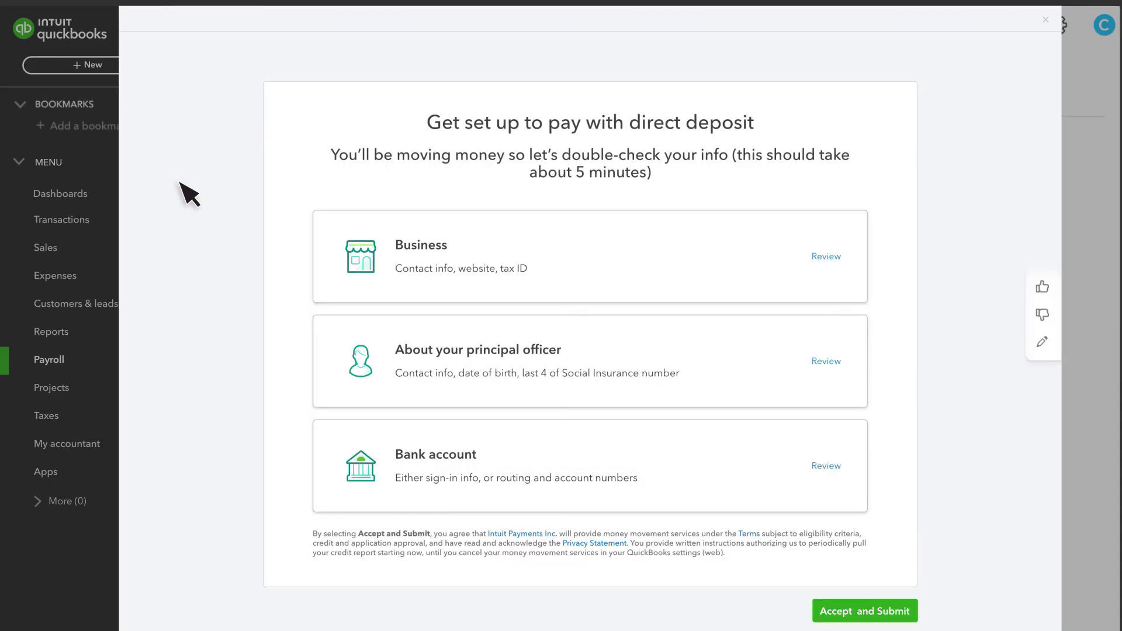